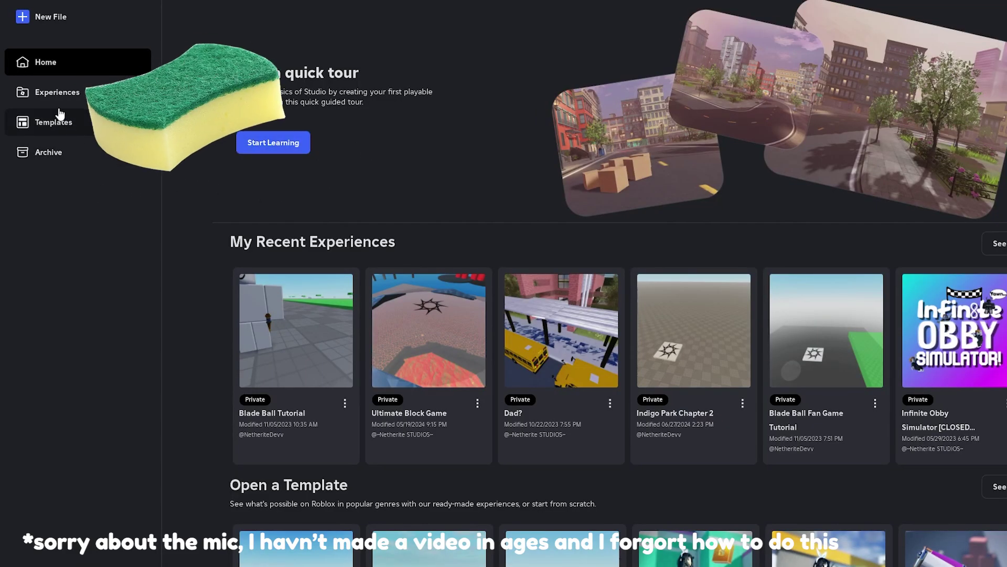
pyautogui.click(57, 97)
pyautogui.click(60, 129)
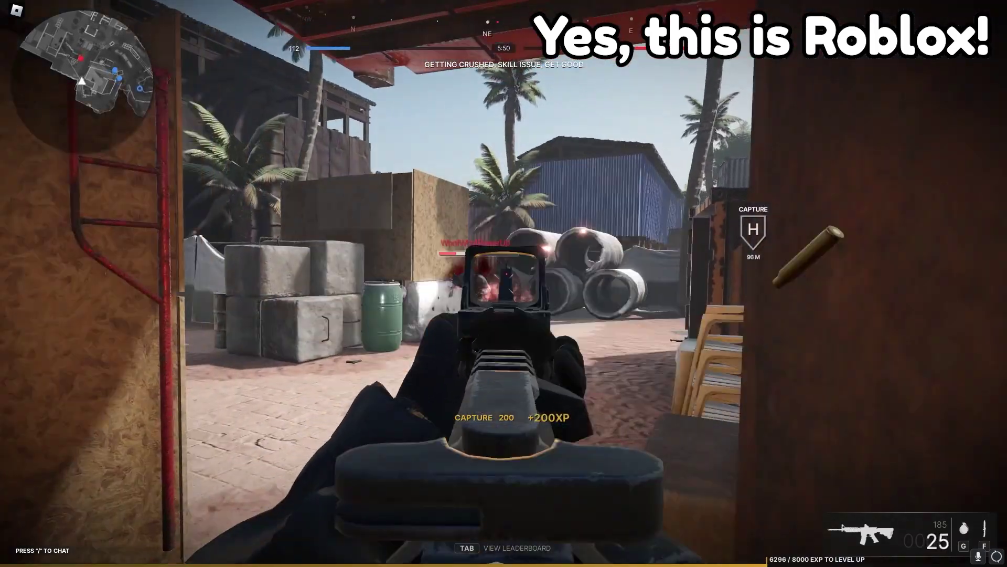
pyautogui.click(504, 284)
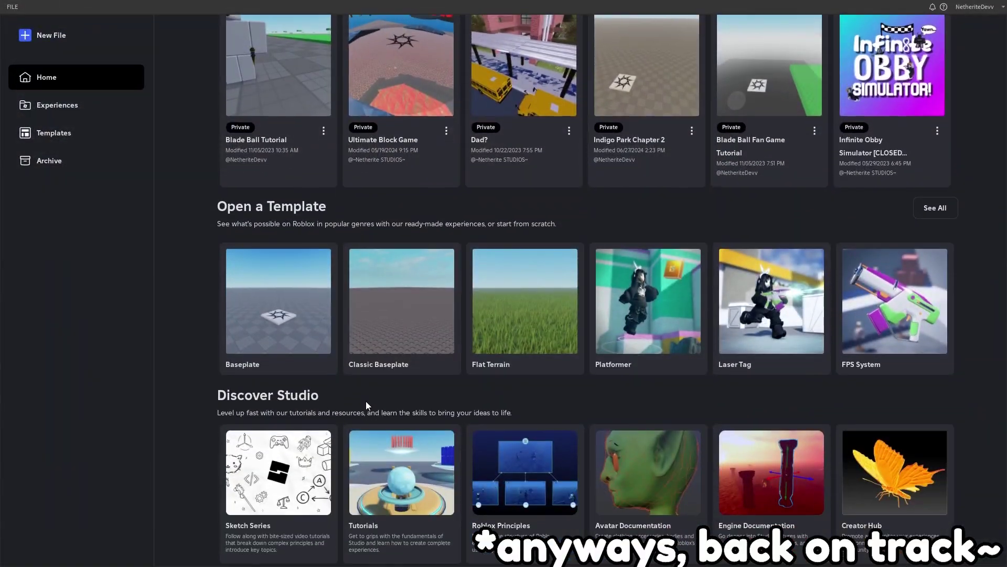
pyautogui.scroll(5, 366, 400)
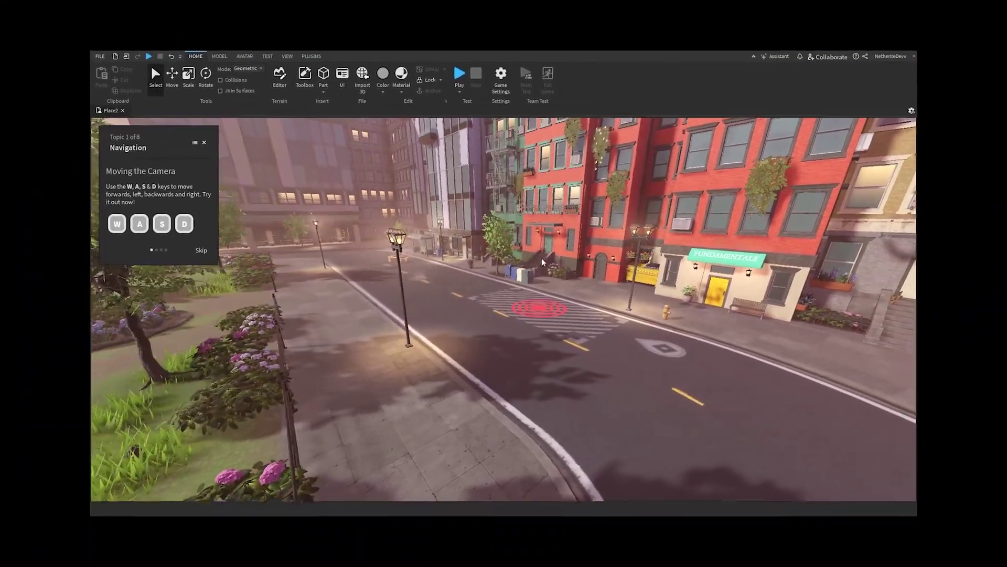
# Complete the tour's Navigation topic by moving, zooming and turning the camera around the street scene.
pyautogui.press('s')
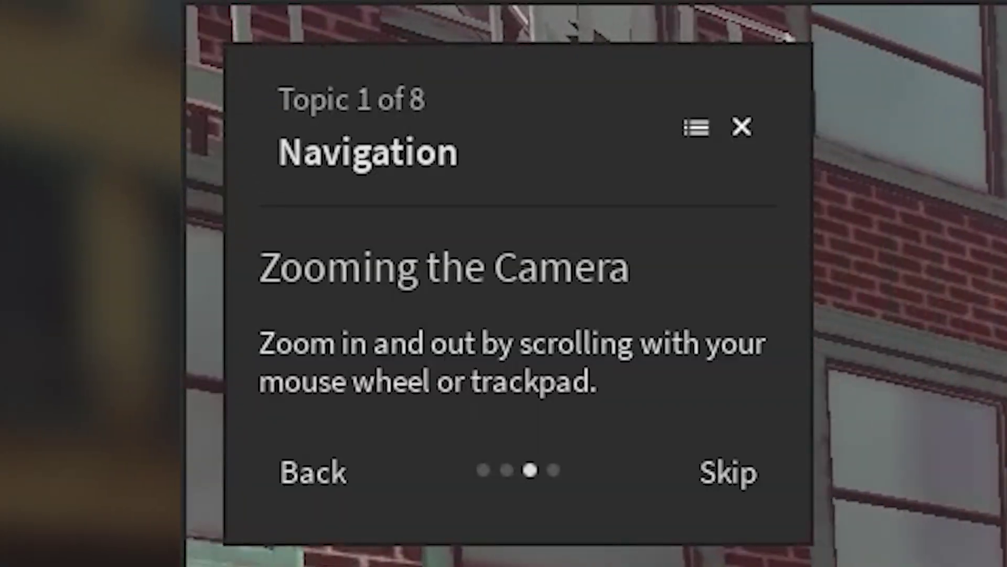
pyautogui.scroll(3, 637, 298)
pyautogui.scroll(5, 691, 298)
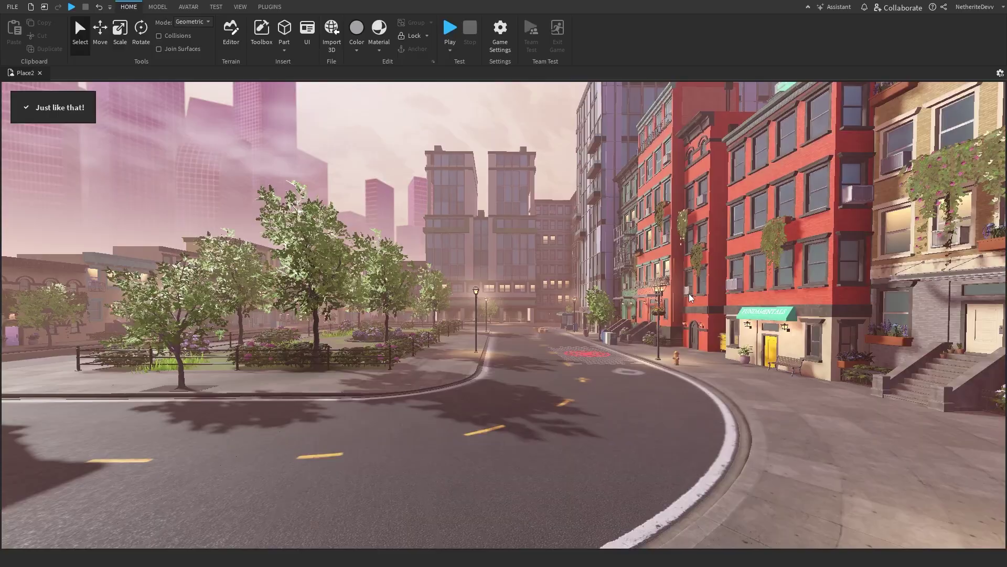
pyautogui.scroll(2, 690, 297)
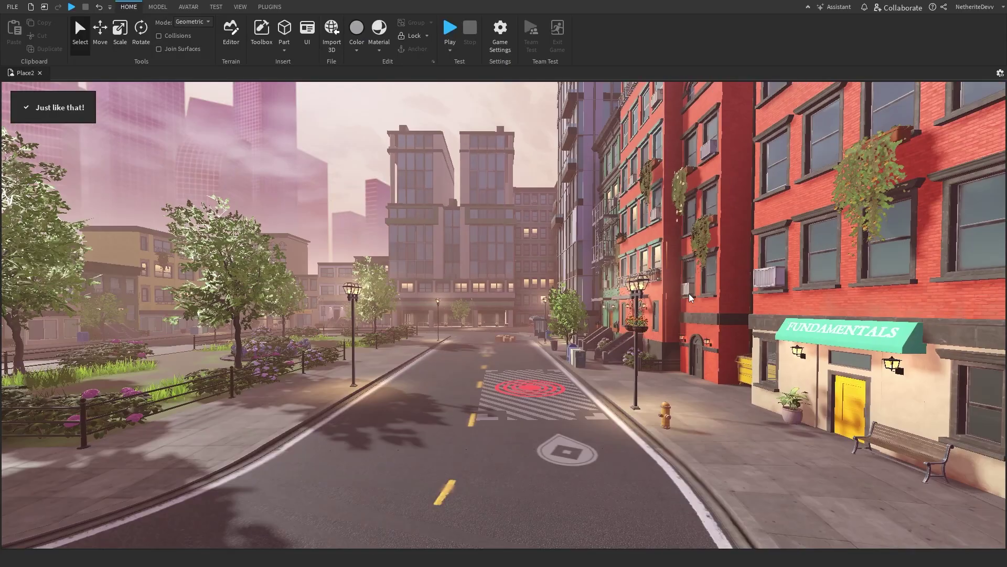
pyautogui.moveTo(690, 297); pyautogui.dragTo(646, 278, button='right')
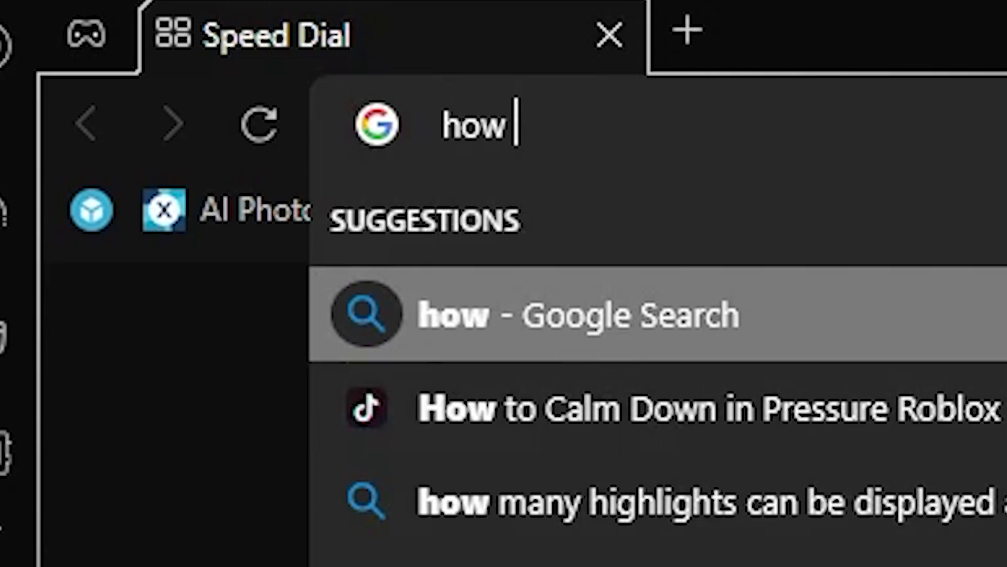
# Search the web for "how to make the roblox toolbox bigger" and read the forum reply about resizing the Toolbox.
pyautogui.write('to make th')
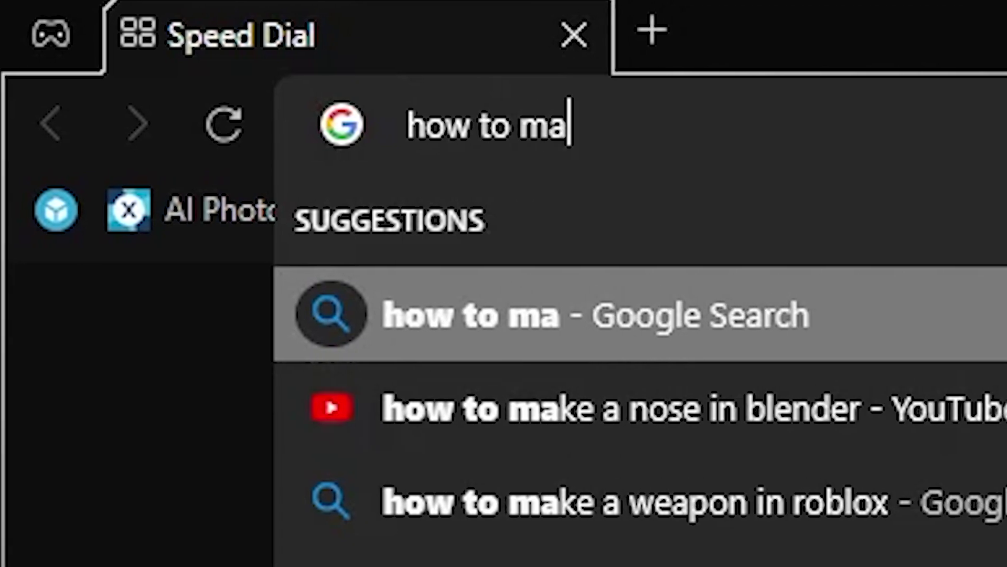
pyautogui.write('e roblox tool')
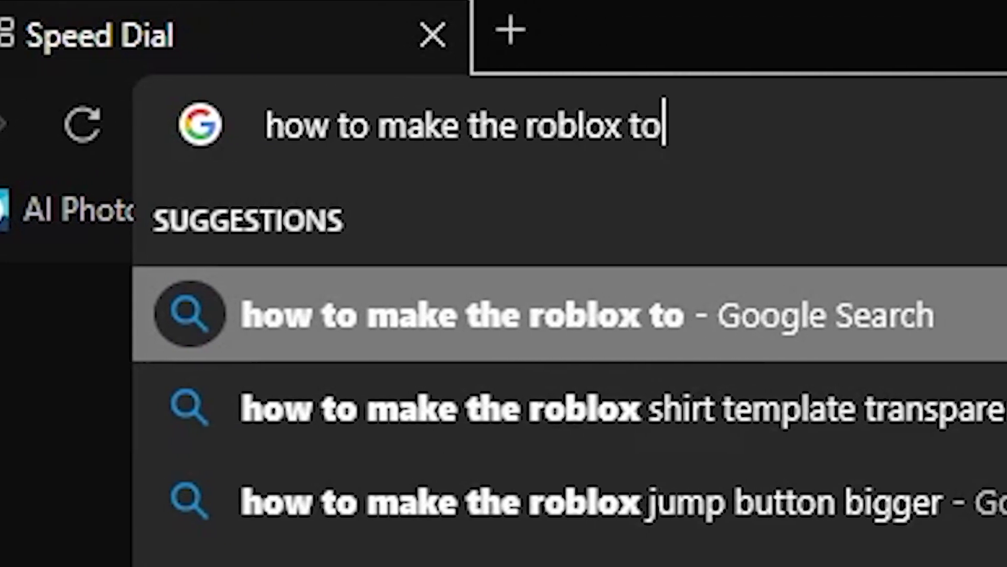
pyautogui.write('box bigger')
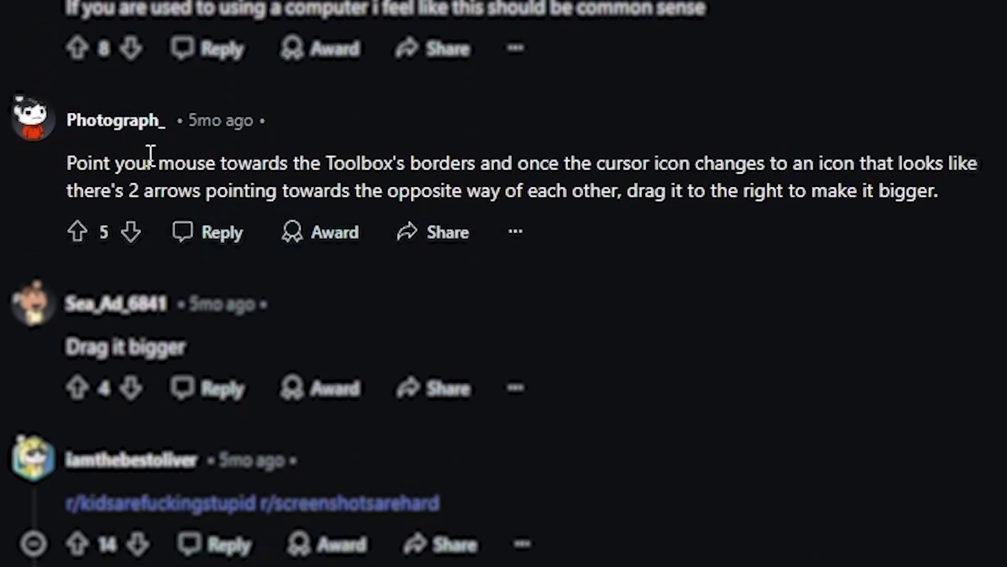
pyautogui.moveTo(135, 160); pyautogui.dragTo(780, 198)
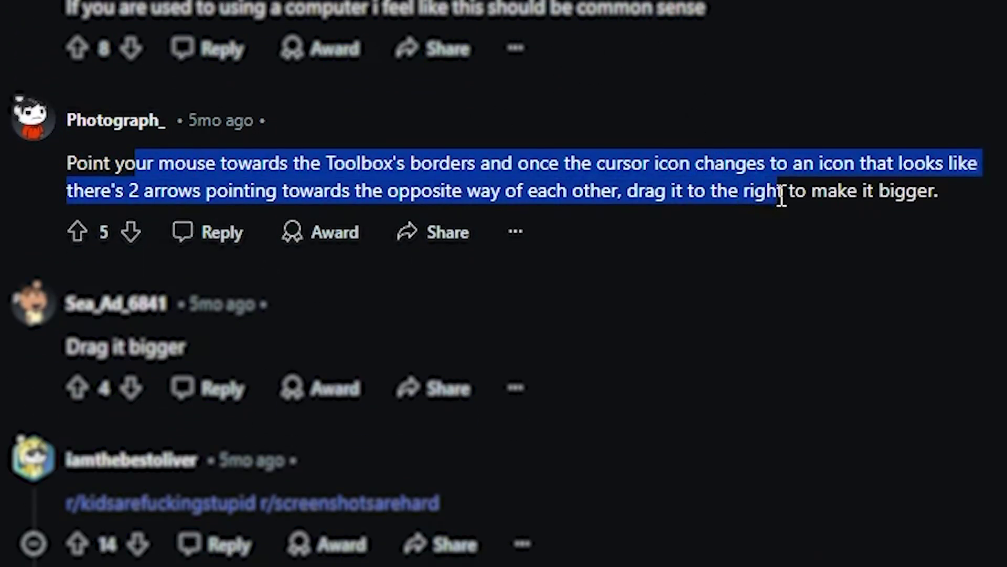
pyautogui.click(811, 194)
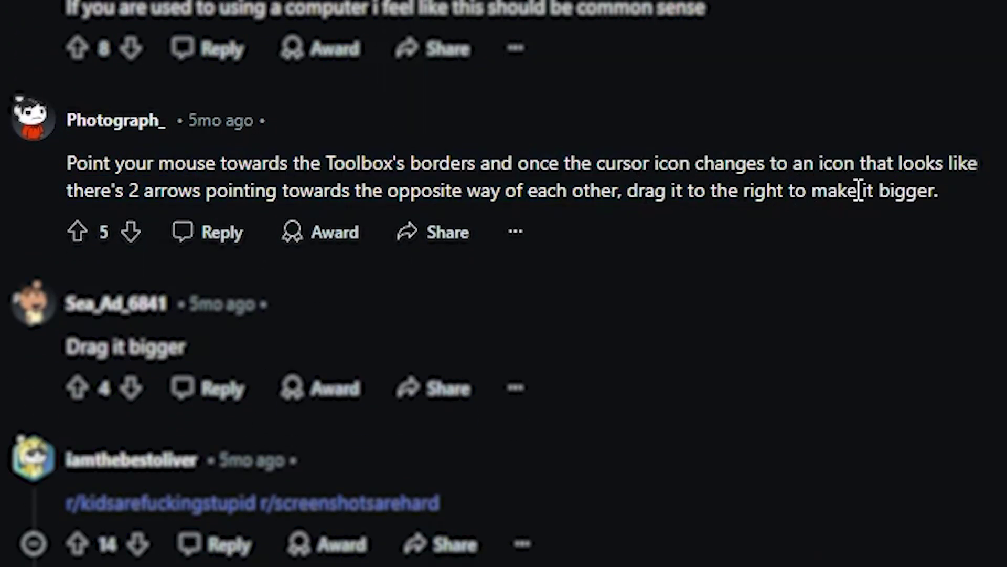
pyautogui.moveTo(249, 202); pyautogui.dragTo(620, 199)
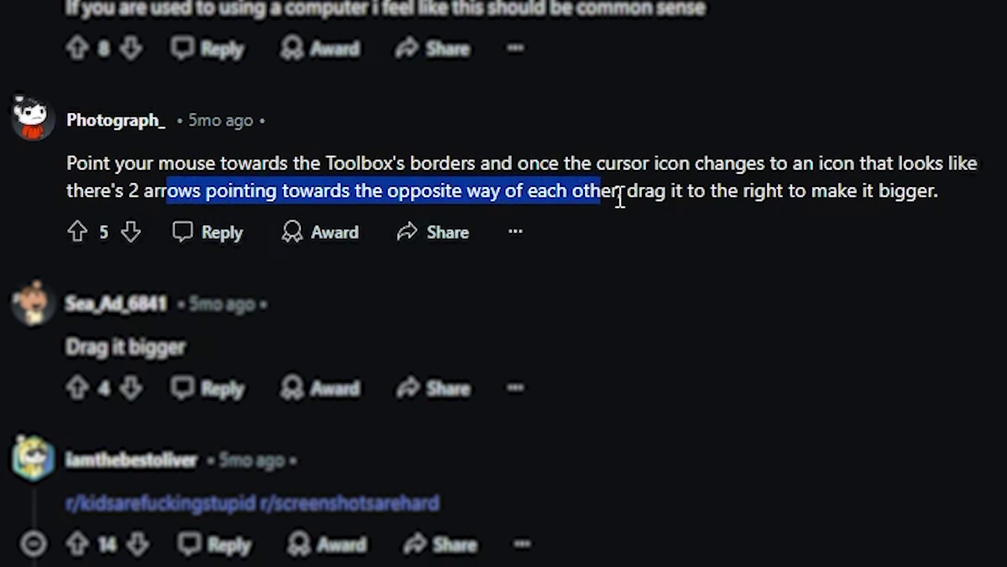
pyautogui.moveTo(893, 197); pyautogui.dragTo(892, 195)
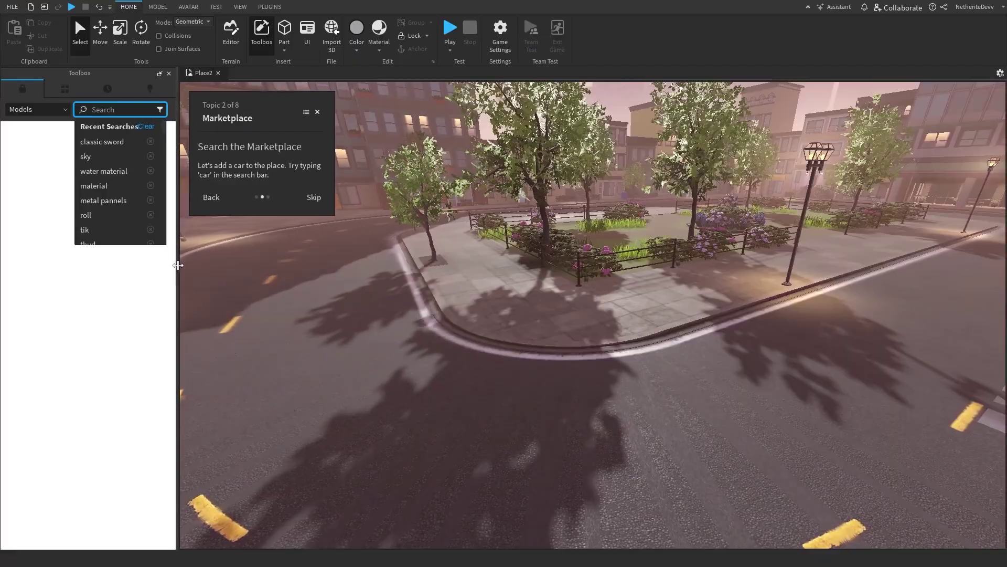
# Widen the Toolbox slightly and look through its list of recent searches.
pyautogui.moveTo(176, 289); pyautogui.dragTo(190, 329)
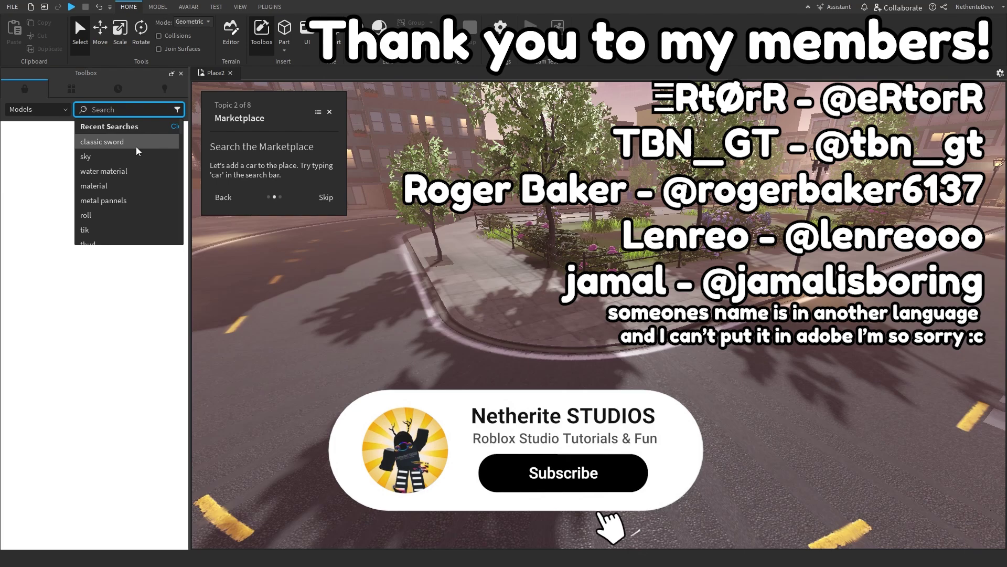
pyautogui.scroll(-5, 138, 179)
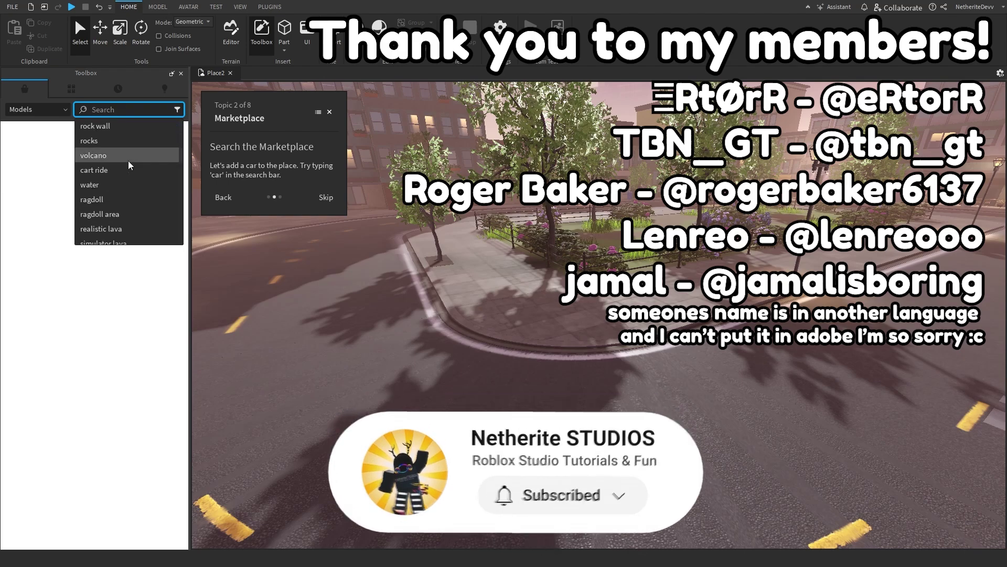
pyautogui.scroll(5, 139, 189)
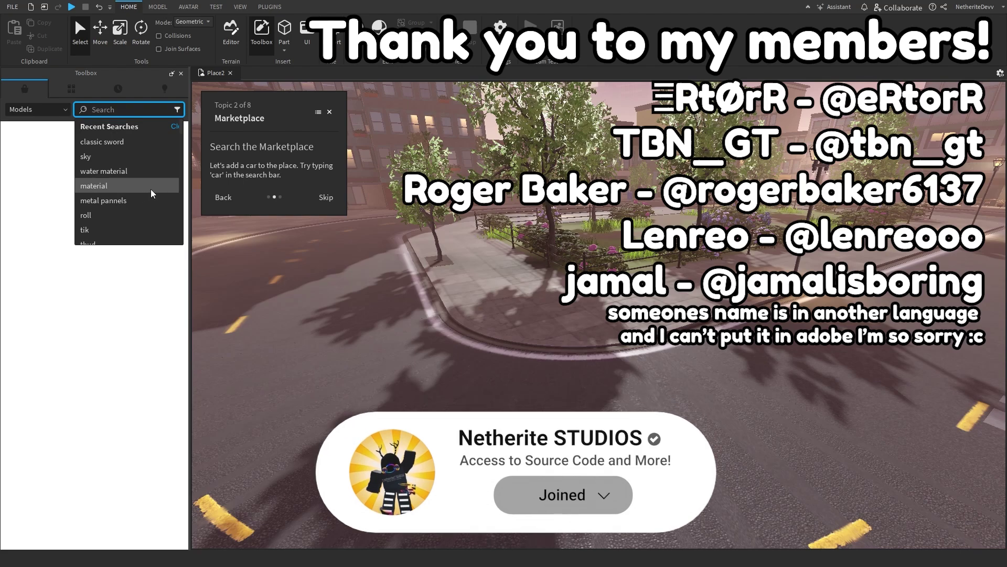
pyautogui.scroll(-2, 196, 207)
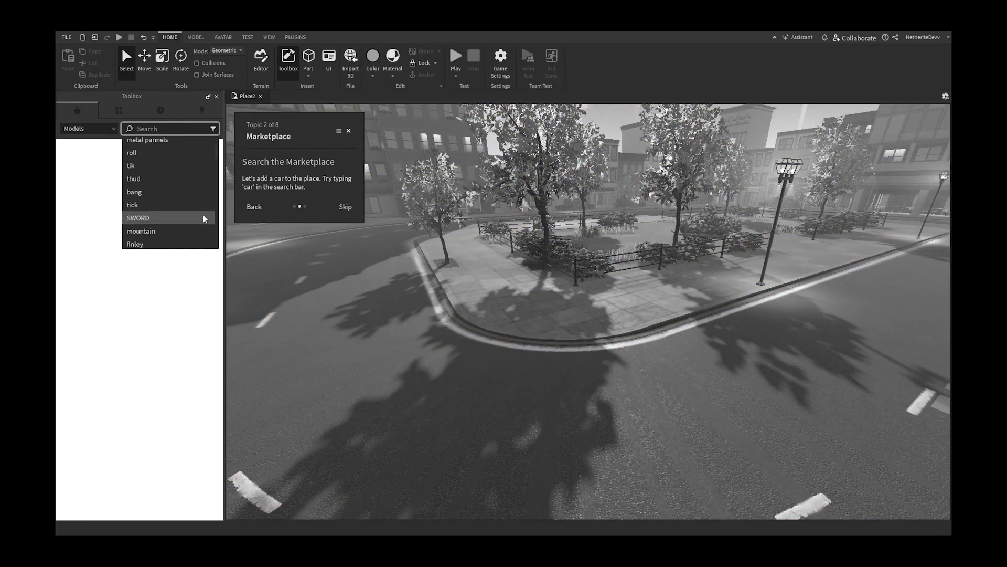
pyautogui.scroll(2, 199, 212)
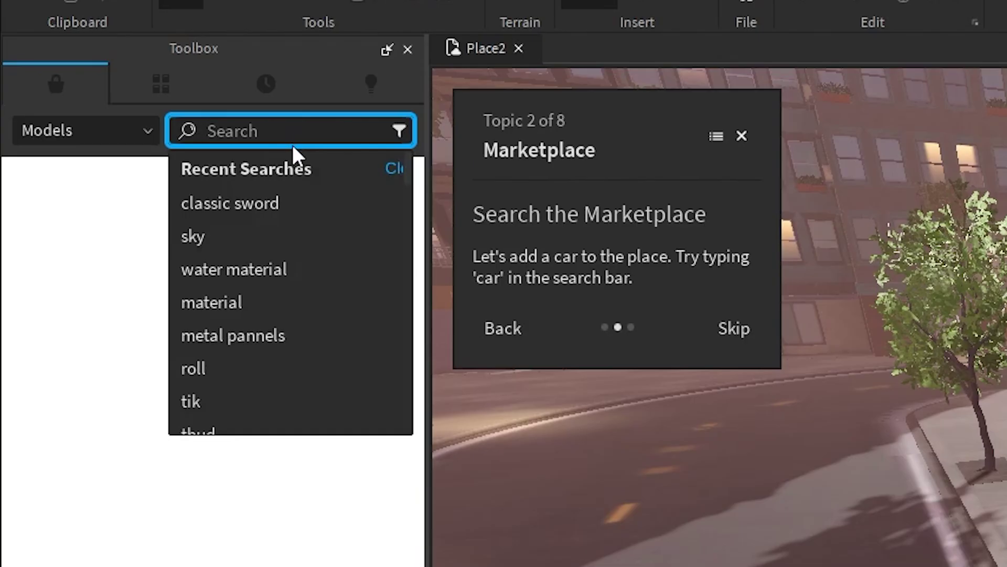
# Search the Toolbox models for "skibdi toilet" and insert the Car result onto the road.
pyautogui.write('skb')
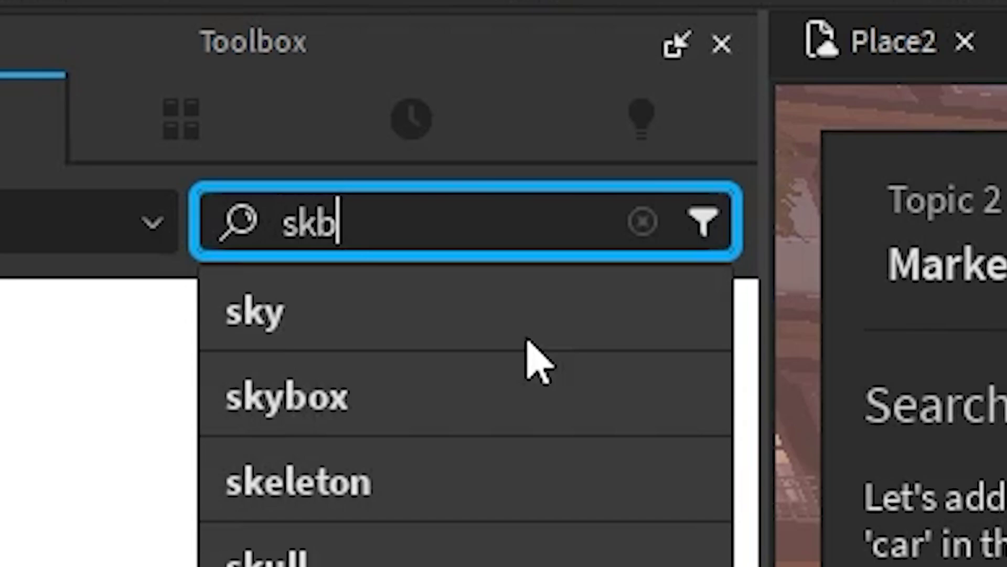
pyautogui.press('BackSpace')
pyautogui.write('ibdi toi')
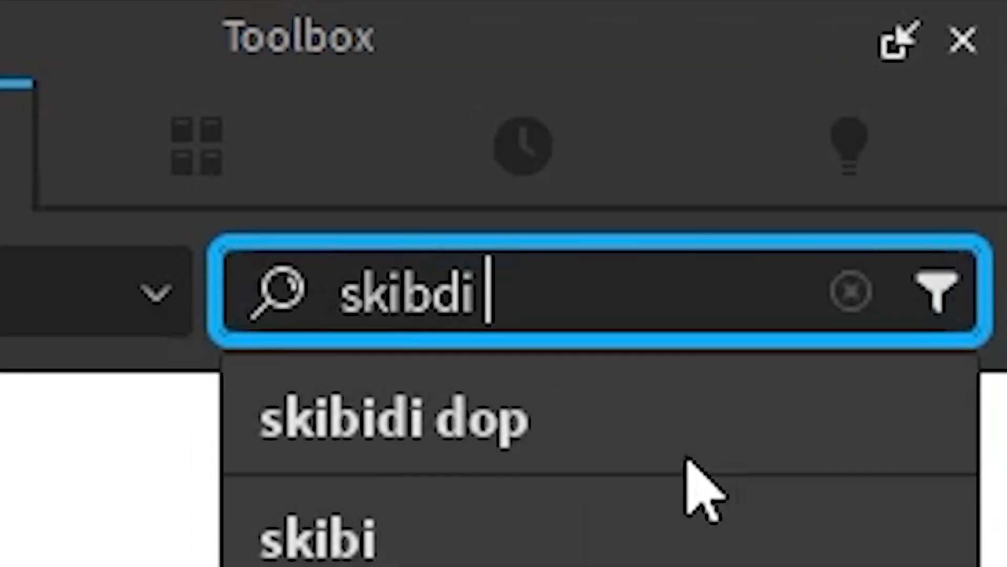
pyautogui.write('let')
pyautogui.press('Return')
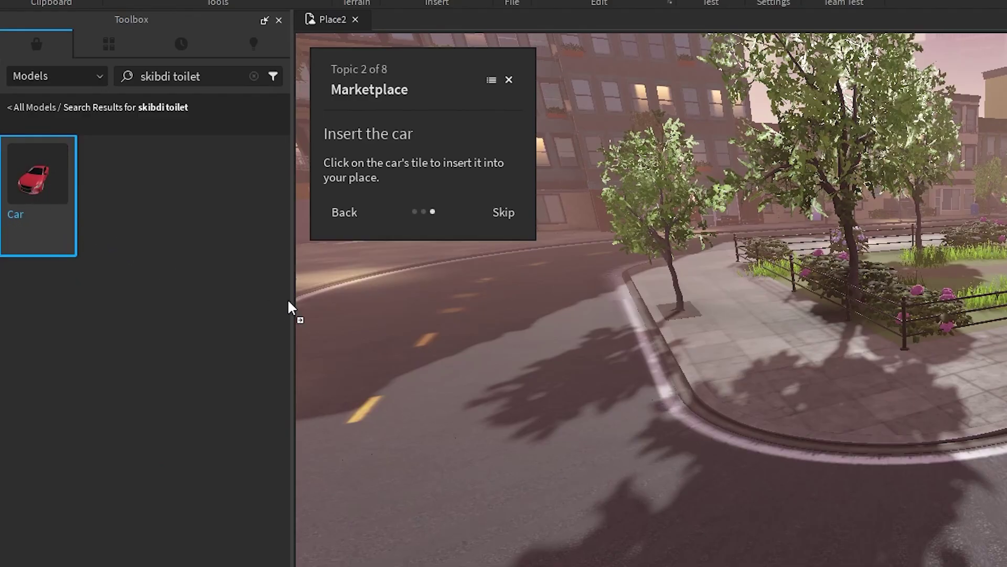
pyautogui.moveTo(554, 459); pyautogui.dragTo(703, 486)
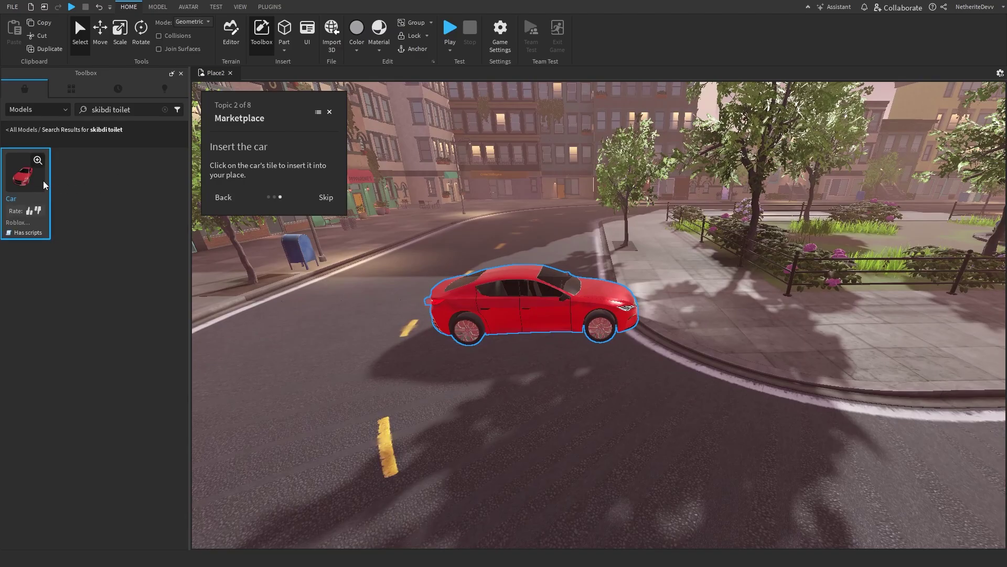
pyautogui.click(44, 185)
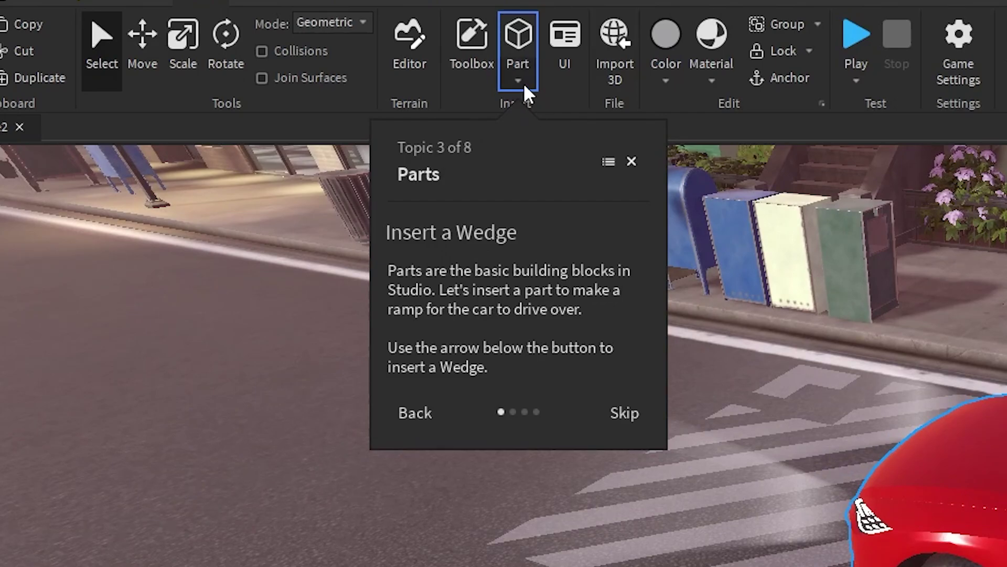
# Insert a Wedge part and move it along the road in front of the car.
pyautogui.click(524, 83)
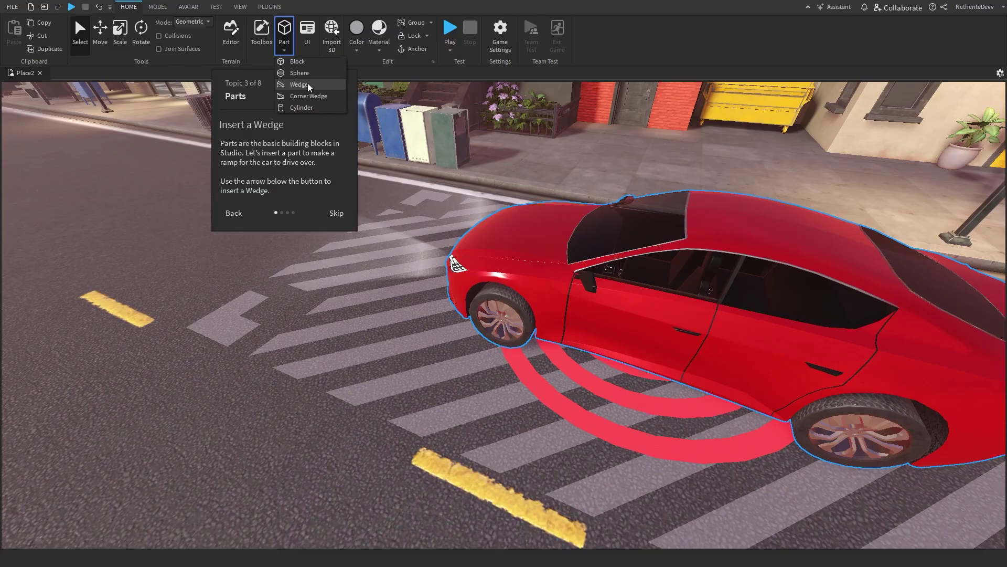
pyautogui.click(497, 373)
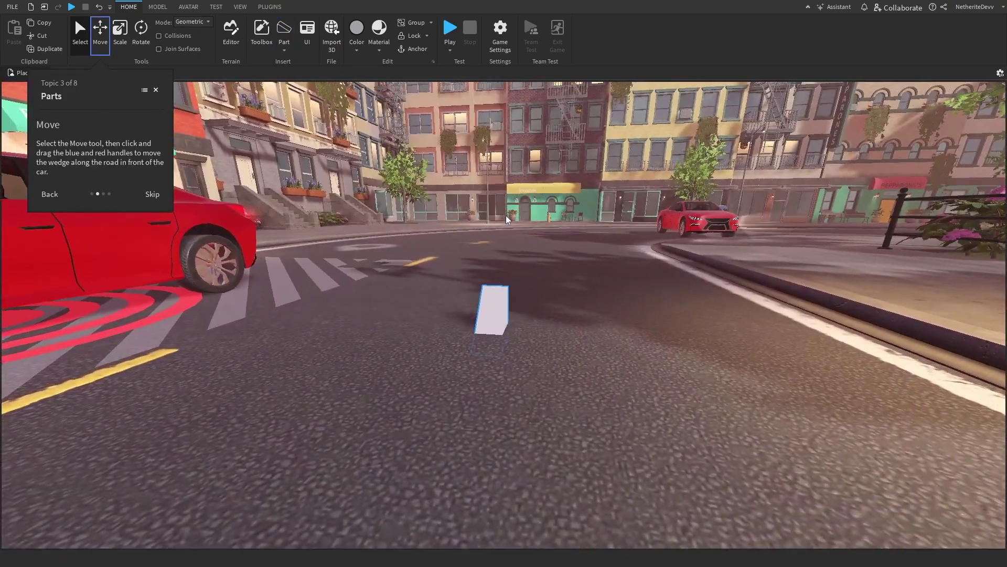
pyautogui.click(104, 32)
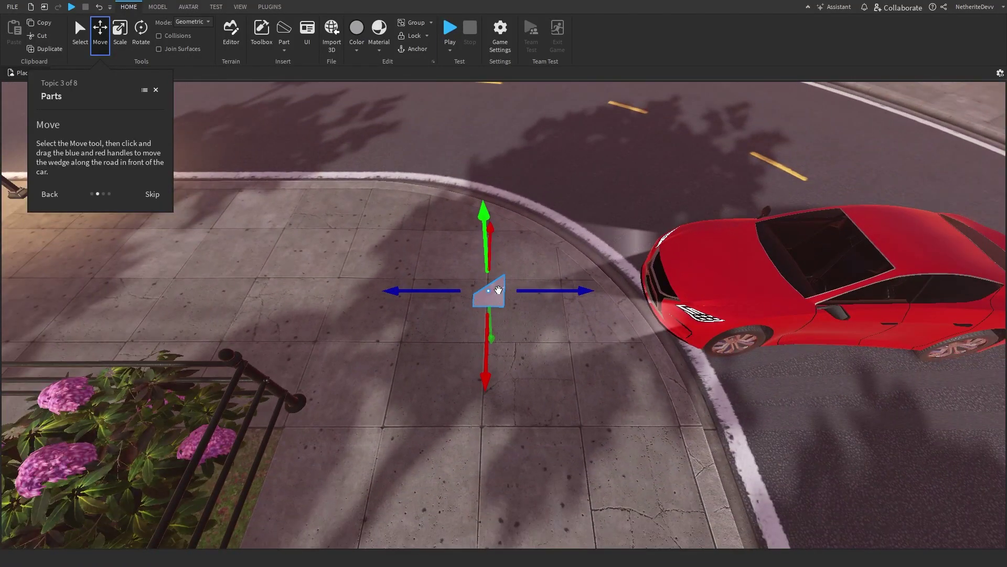
pyautogui.moveTo(499, 290); pyautogui.dragTo(450, 281)
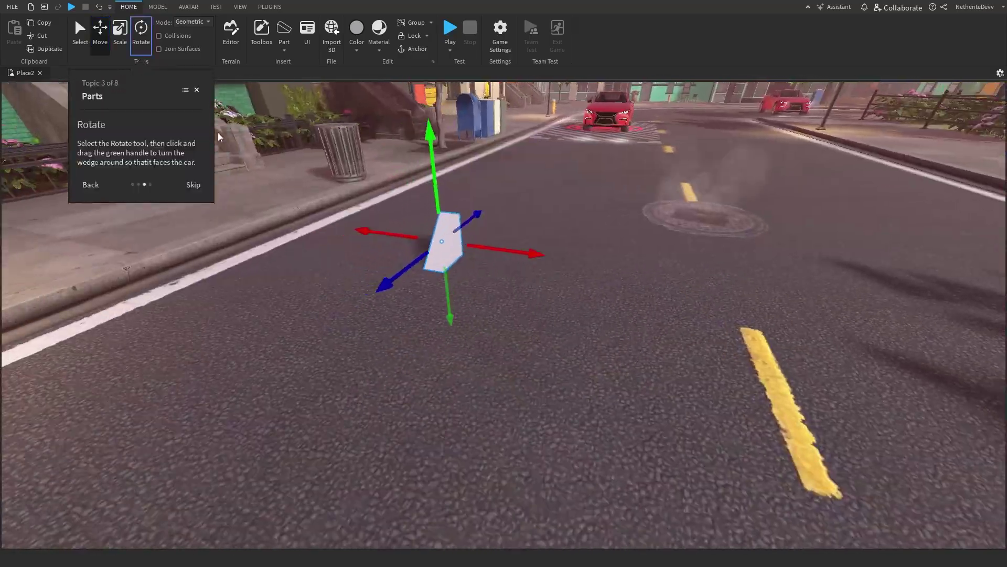
# Rotate the wedge with its green handle so that it faces the car.
pyautogui.click(142, 41)
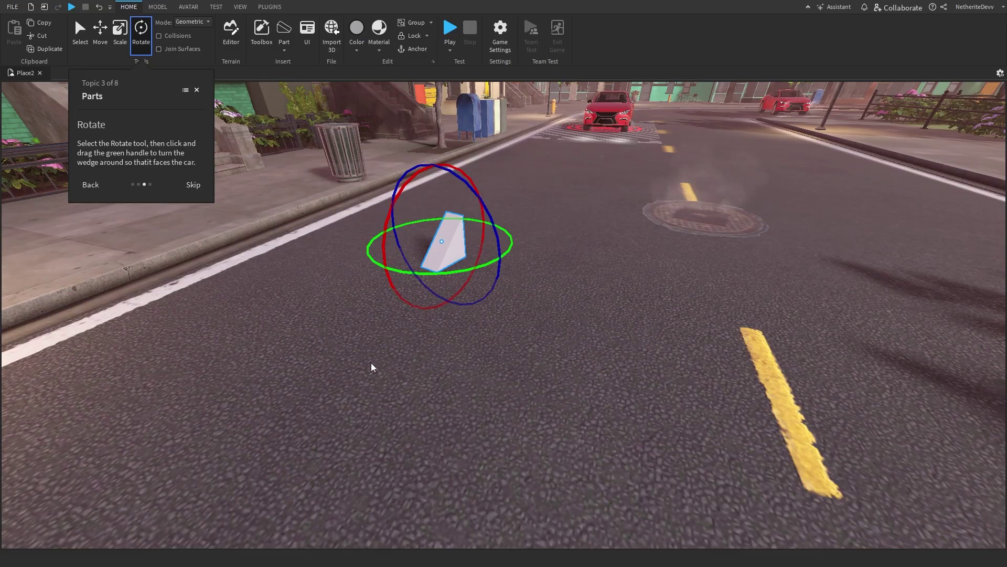
pyautogui.moveTo(360, 388); pyautogui.dragTo(364, 391, button='right')
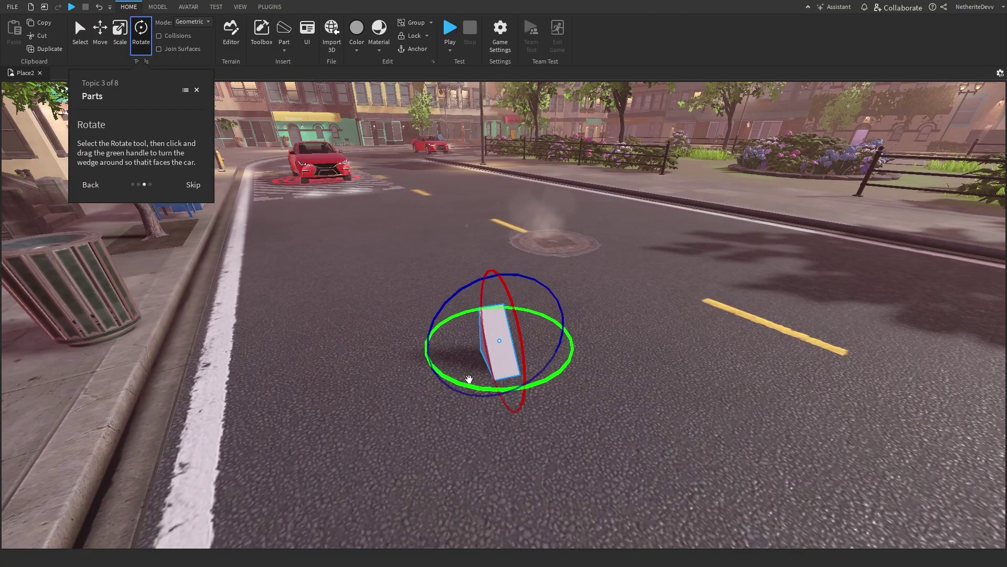
pyautogui.moveTo(491, 355); pyautogui.dragTo(499, 458)
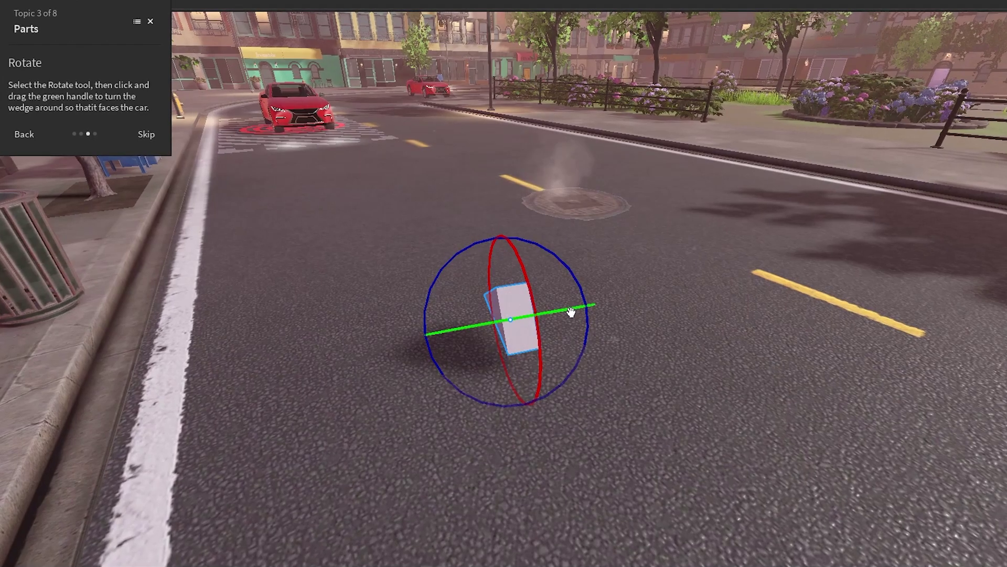
pyautogui.moveTo(580, 274); pyautogui.dragTo(540, 364)
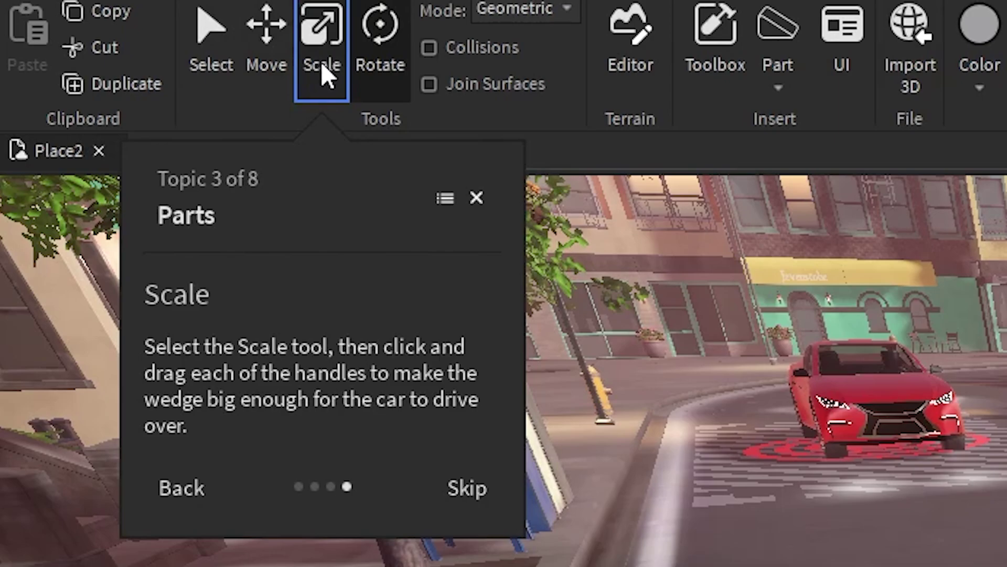
# Scale the wedge up in height, length and width so it forms a ramp large enough for the car.
pyautogui.click(321, 64)
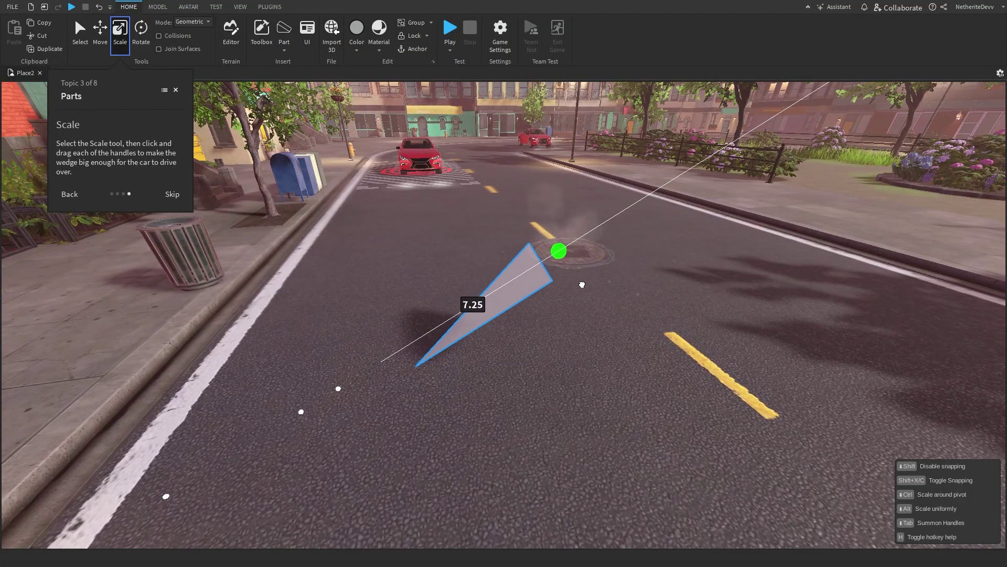
pyautogui.moveTo(466, 255); pyautogui.dragTo(394, 134)
pyautogui.moveTo(347, 299); pyautogui.dragTo(328, 344)
pyautogui.moveTo(429, 383); pyautogui.dragTo(558, 467)
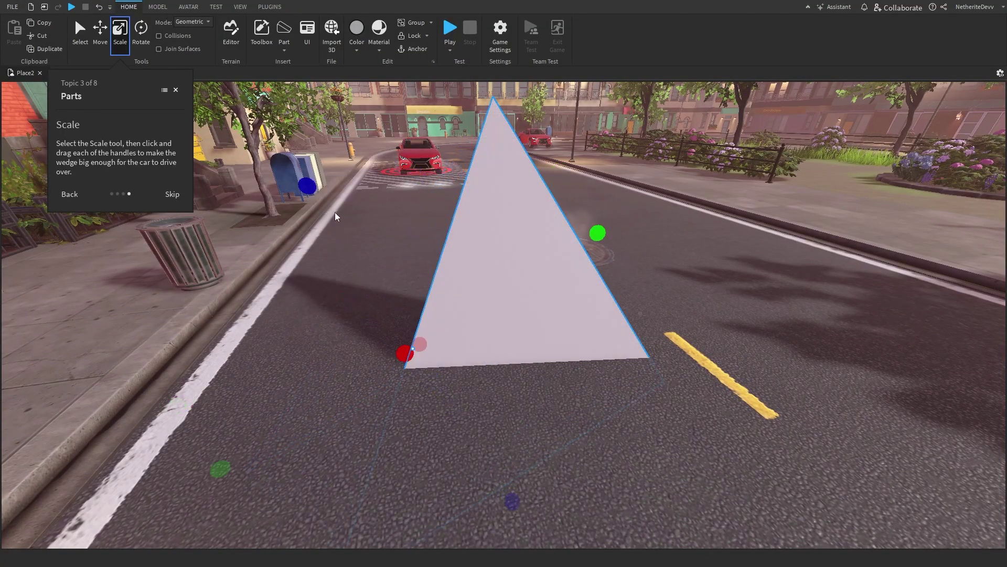
pyautogui.moveTo(335, 216); pyautogui.dragTo(393, 317)
pyautogui.moveTo(394, 317); pyautogui.dragTo(619, 348, button='right')
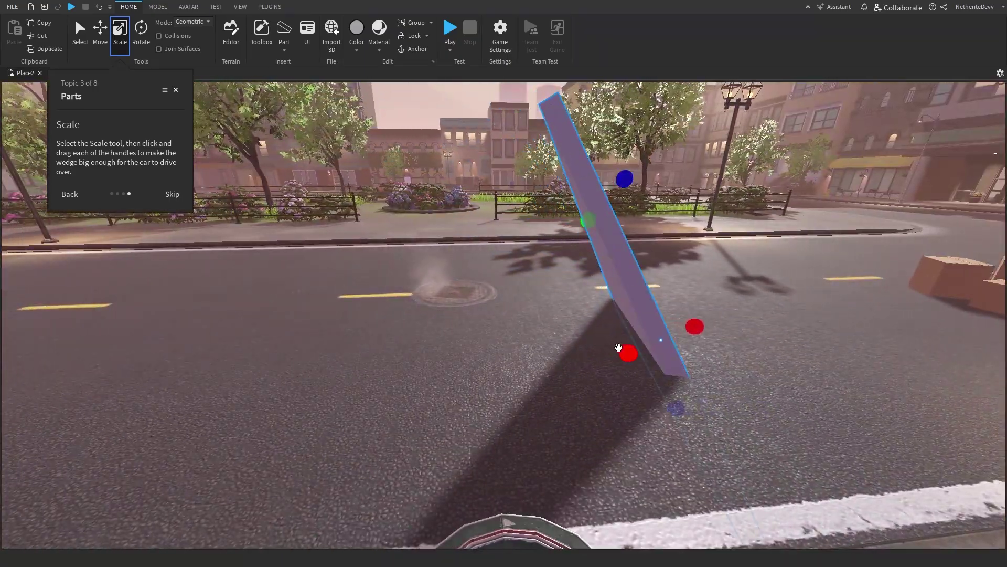
pyautogui.moveTo(618, 347); pyautogui.dragTo(422, 417)
pyautogui.press('a')
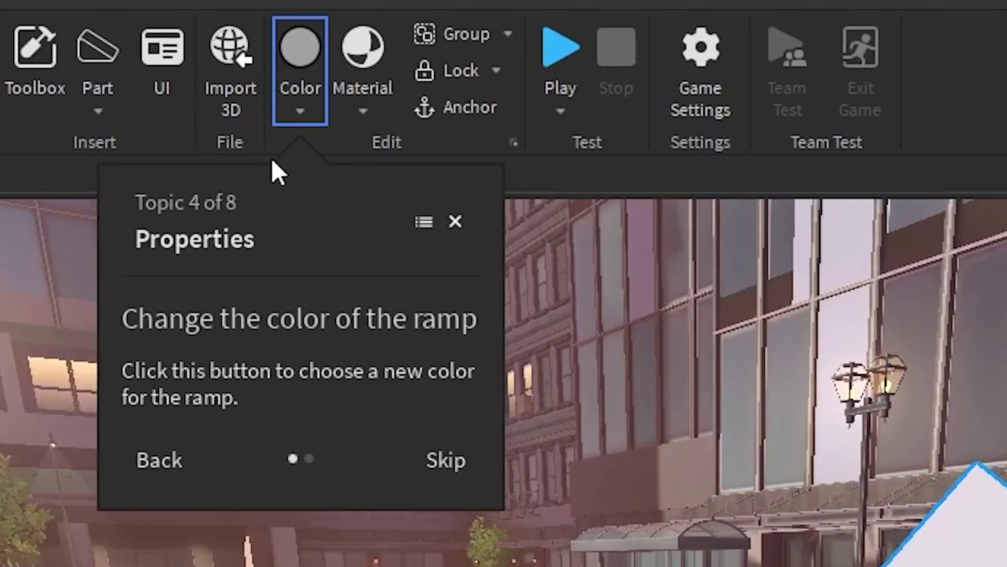
# Recolor the ramp with the dark warm-grey swatch from the color palette.
pyautogui.click(297, 118)
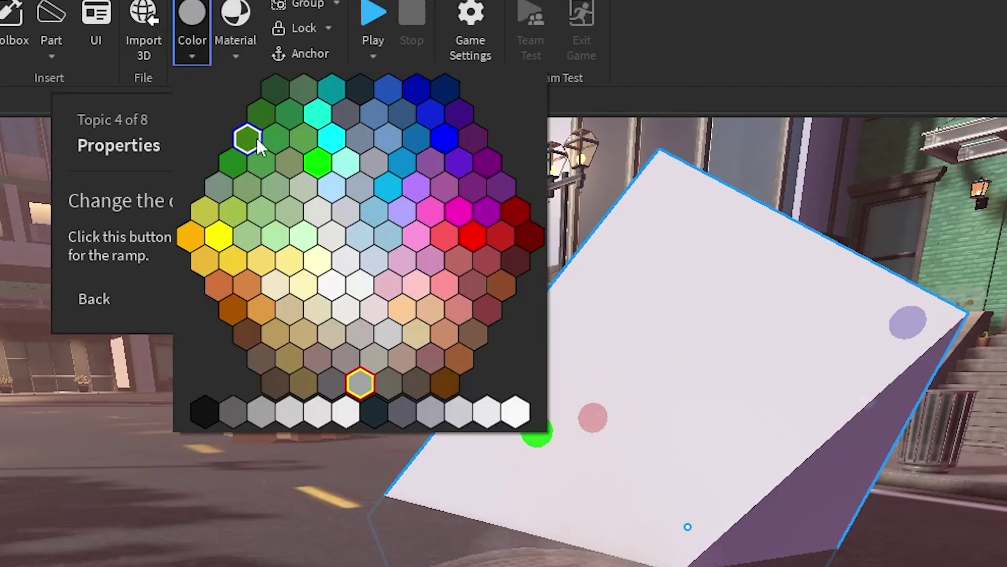
pyautogui.click(360, 380)
pyautogui.click(190, 51)
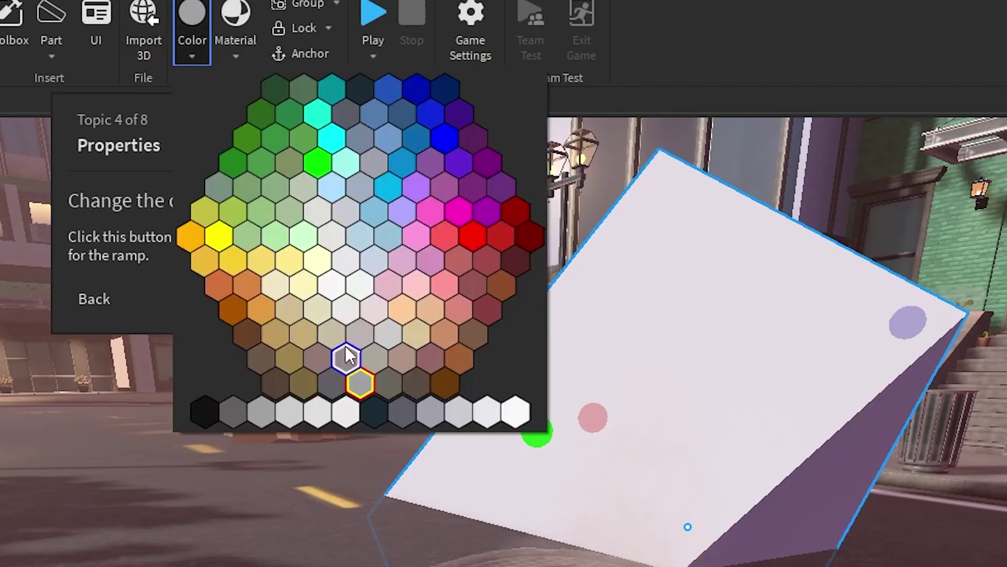
pyautogui.click(347, 357)
pyautogui.click(195, 69)
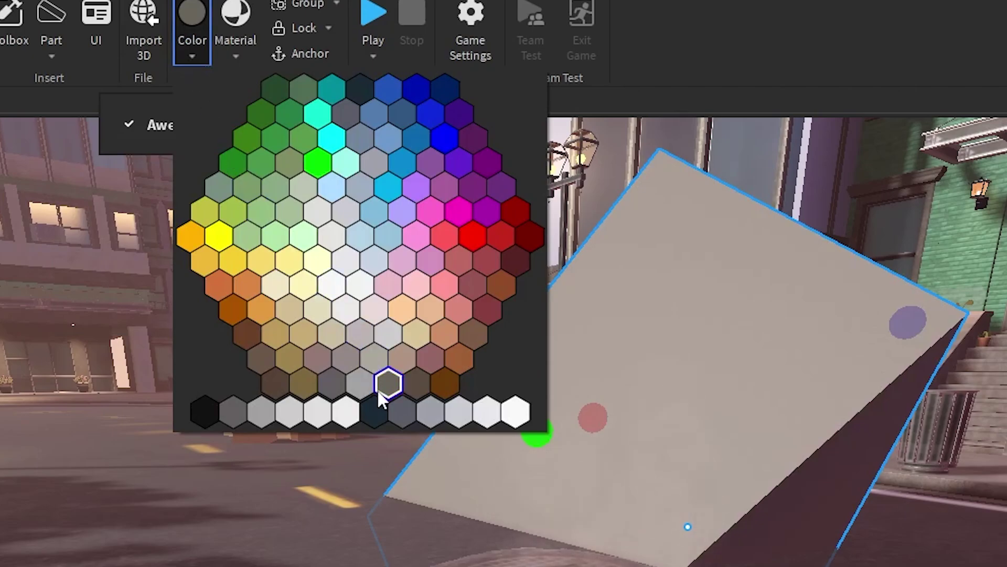
pyautogui.click(392, 383)
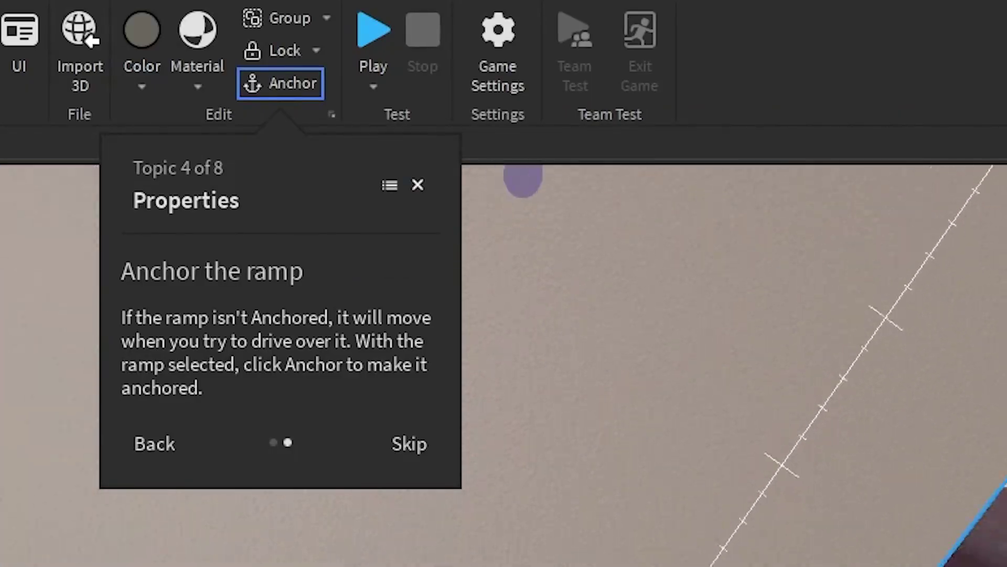
pyautogui.moveTo(522, 175)
pyautogui.mouseDown(button='right')
pyautogui.moveTo(537, 551)
pyautogui.moveTo(526, 544)
pyautogui.moveTo(530, 386)
pyautogui.moveTo(288, 261)
pyautogui.mouseUp(button='right')
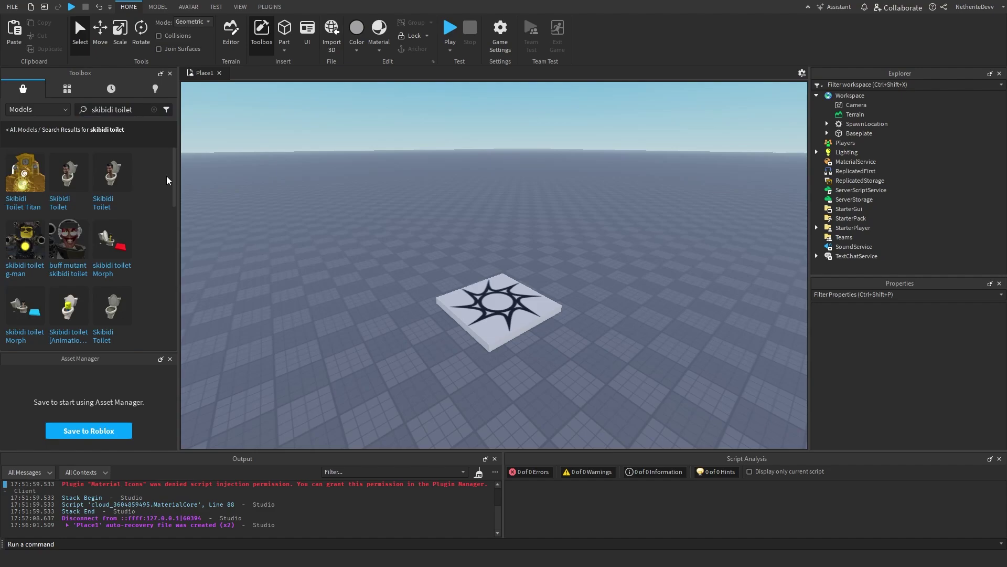
# In Place1, insert a Skibidi Toilet model from the Toolbox onto the baseplate and view it in a playtest.
pyautogui.moveTo(69, 183)
pyautogui.moveTo(70, 183); pyautogui.dragTo(423, 279)
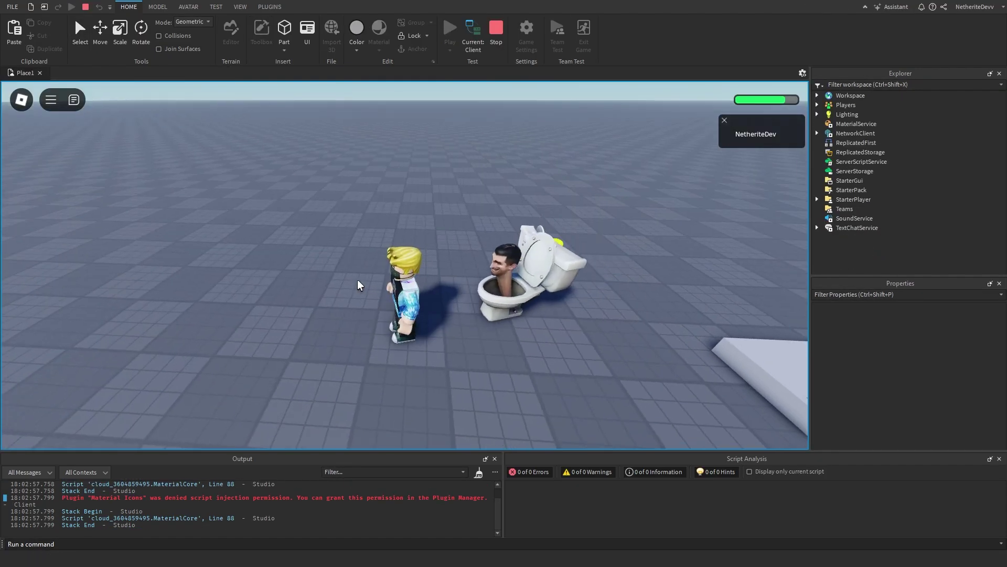
pyautogui.moveTo(357, 279); pyautogui.dragTo(357, 279, button='right')
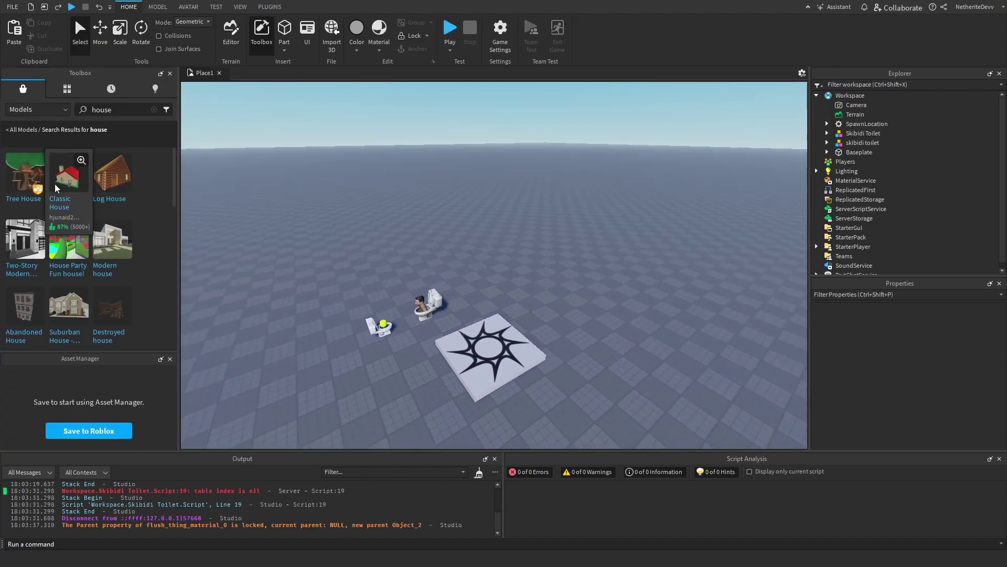
# Insert the Classic House model from the Toolbox onto the baseplate behind the spawn location.
pyautogui.moveTo(87, 193); pyautogui.dragTo(627, 235)
pyautogui.press('s')
pyautogui.press('a')
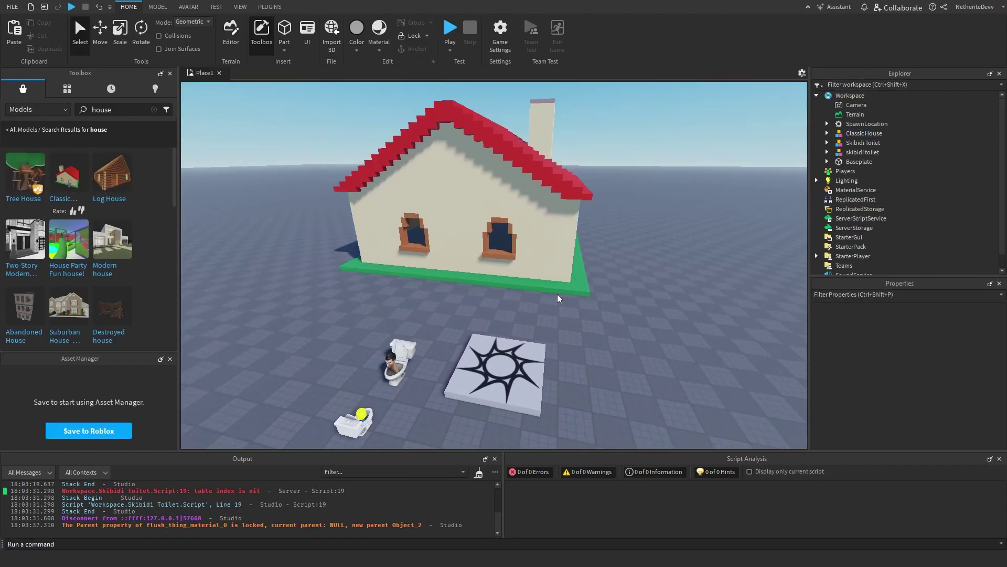
pyautogui.press('w')
# Search the Toolbox models for "stick".
pyautogui.click(115, 110)
pyautogui.write('s')
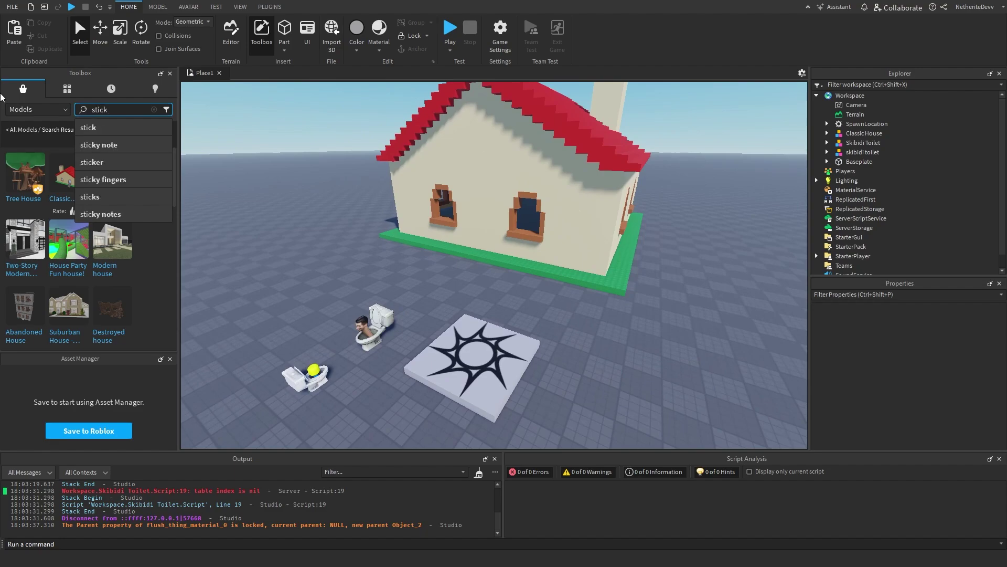
pyautogui.write('tick')
pyautogui.press('Return')
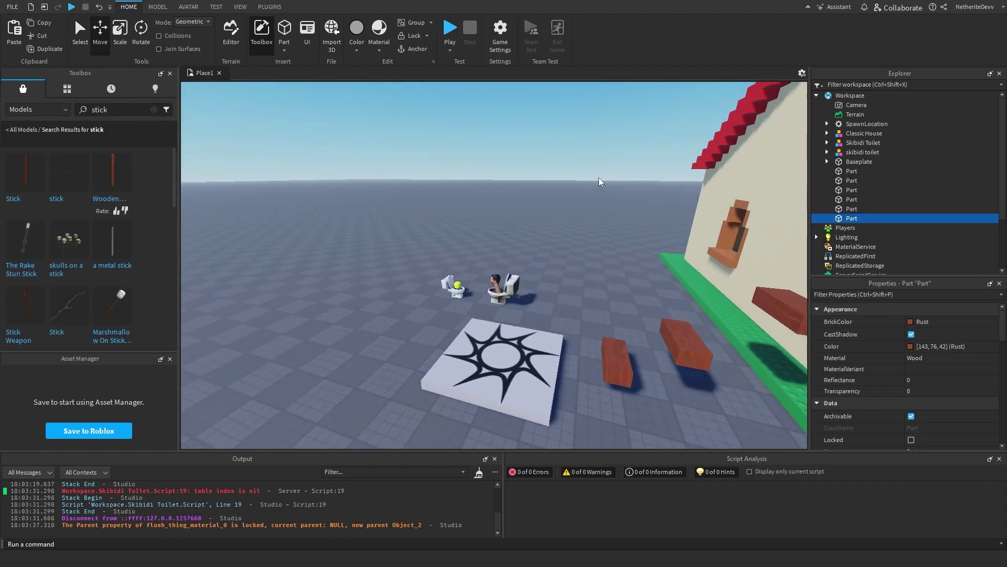
# Arrange the wooden parts as floating steps around the house and start a playtest.
pyautogui.moveTo(598, 294); pyautogui.dragTo(628, 294)
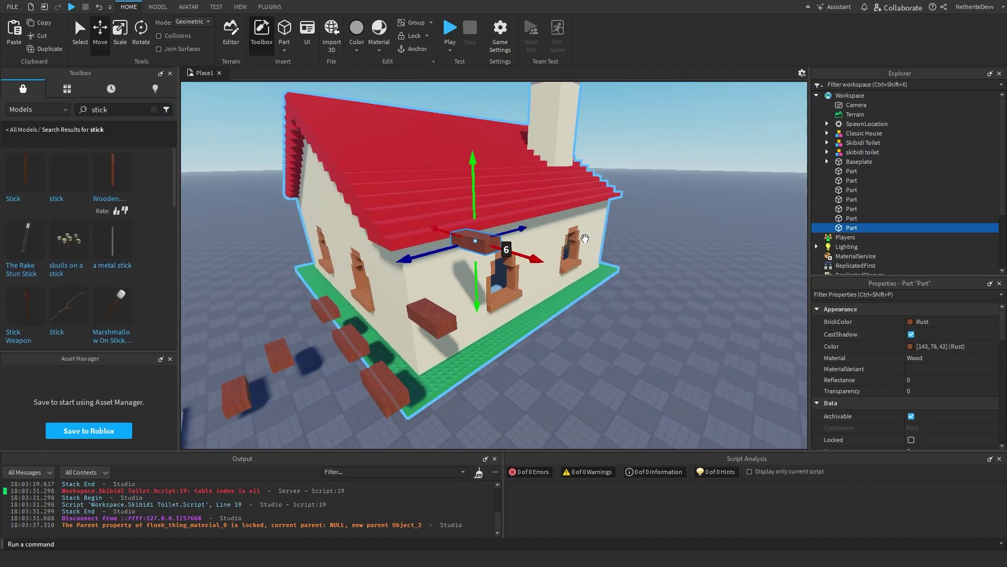
pyautogui.moveTo(474, 239); pyautogui.dragTo(493, 236)
pyautogui.moveTo(526, 173); pyautogui.dragTo(527, 181)
pyautogui.click(449, 50)
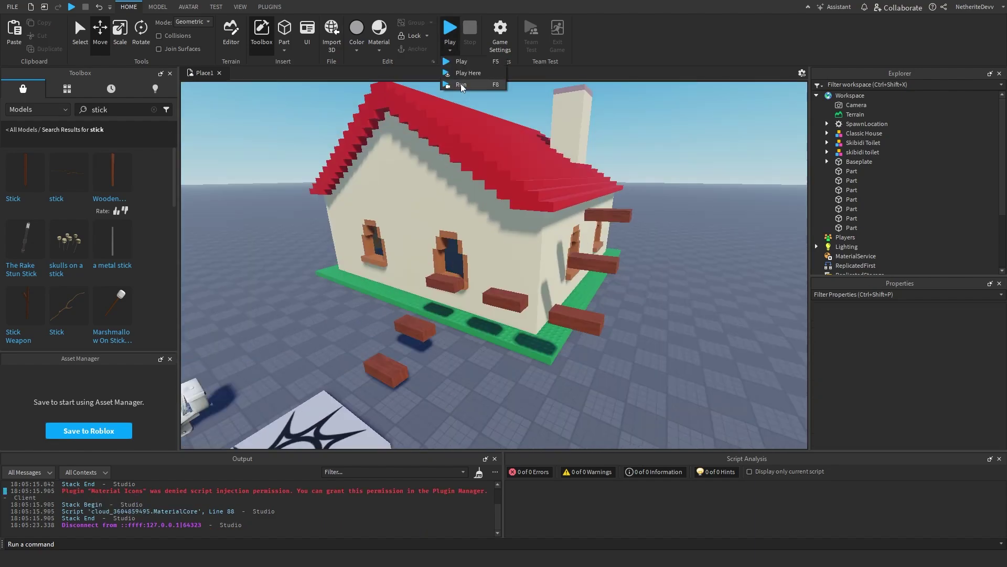
pyautogui.click(458, 75)
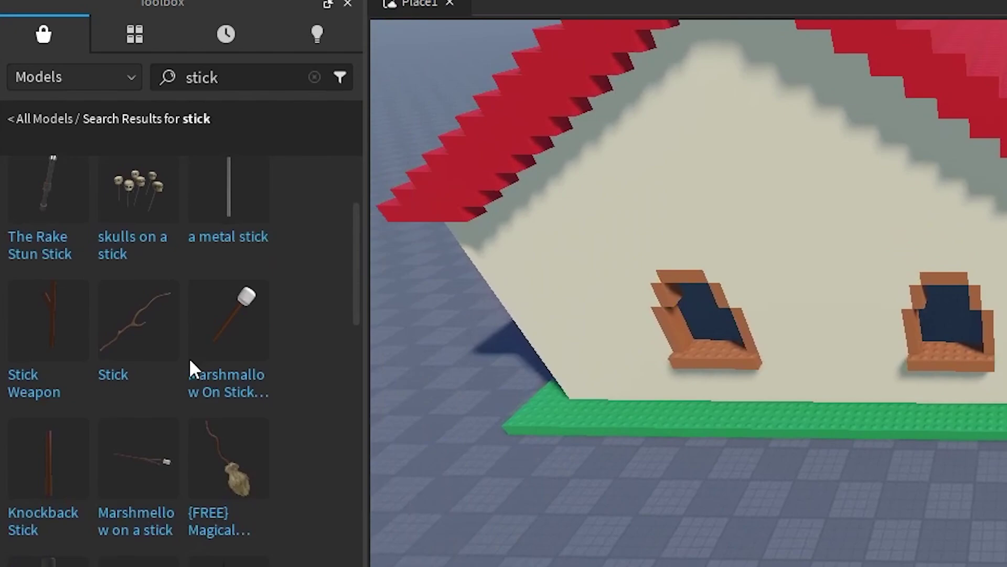
# Look further down the stick search results and examine the Stick From Undertale model's details.
pyautogui.scroll(-3, 188, 362)
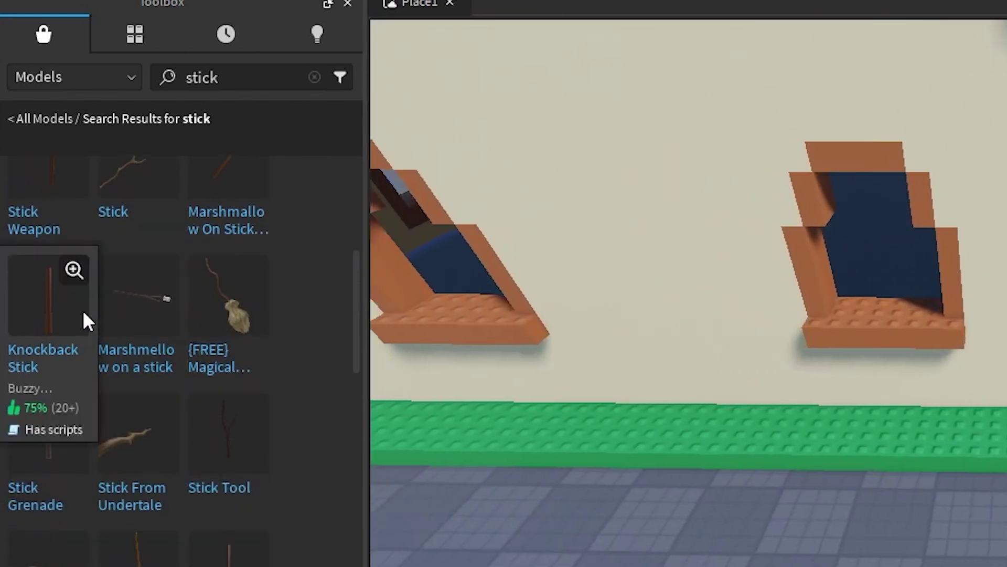
pyautogui.scroll(-3, 71, 308)
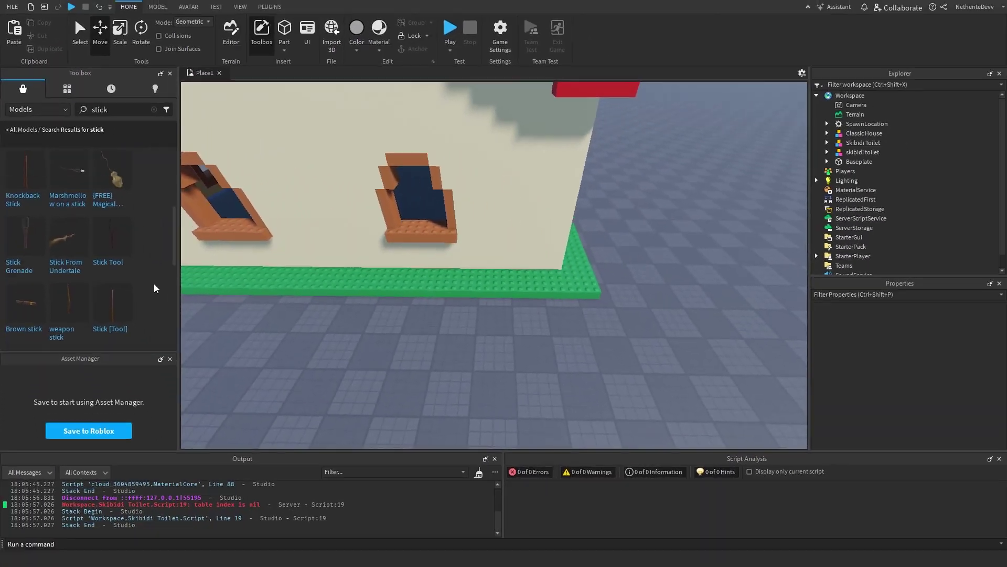
pyautogui.scroll(-2, 153, 283)
pyautogui.moveTo(61, 209)
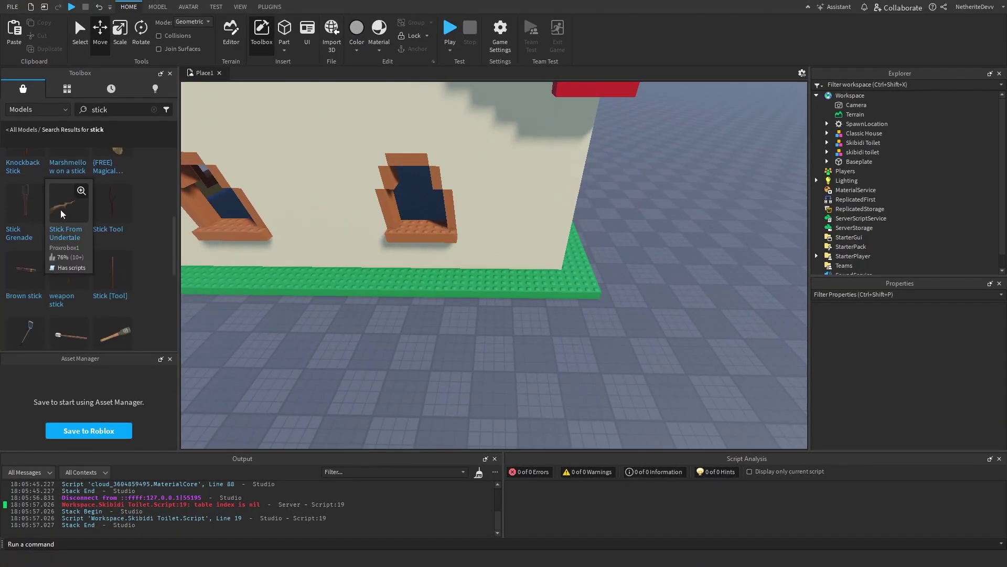
pyautogui.moveTo(362, 344); pyautogui.dragTo(483, 374)
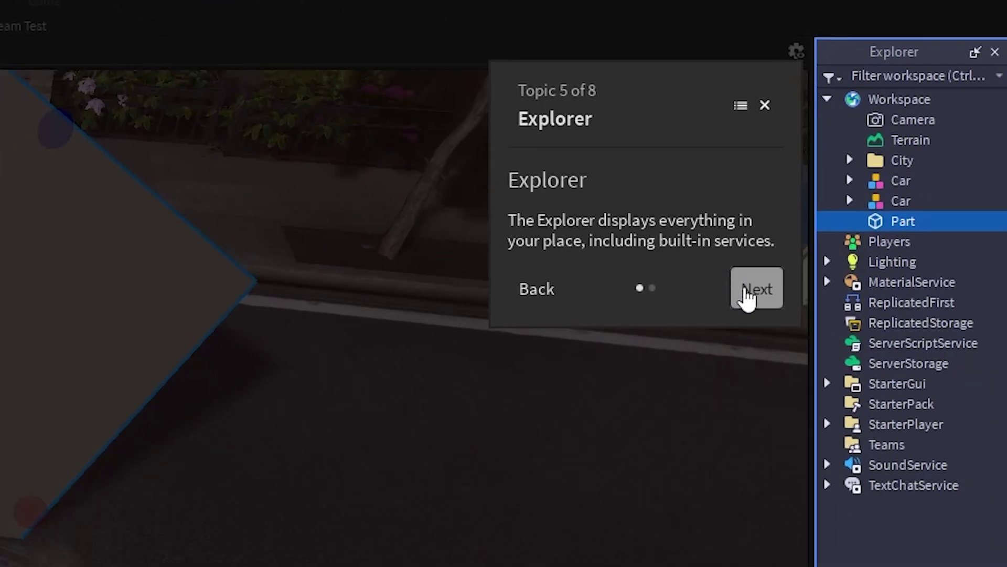
# Back in Place2, advance the quick tour past the Explorer and Workspace explanations.
pyautogui.click(748, 294)
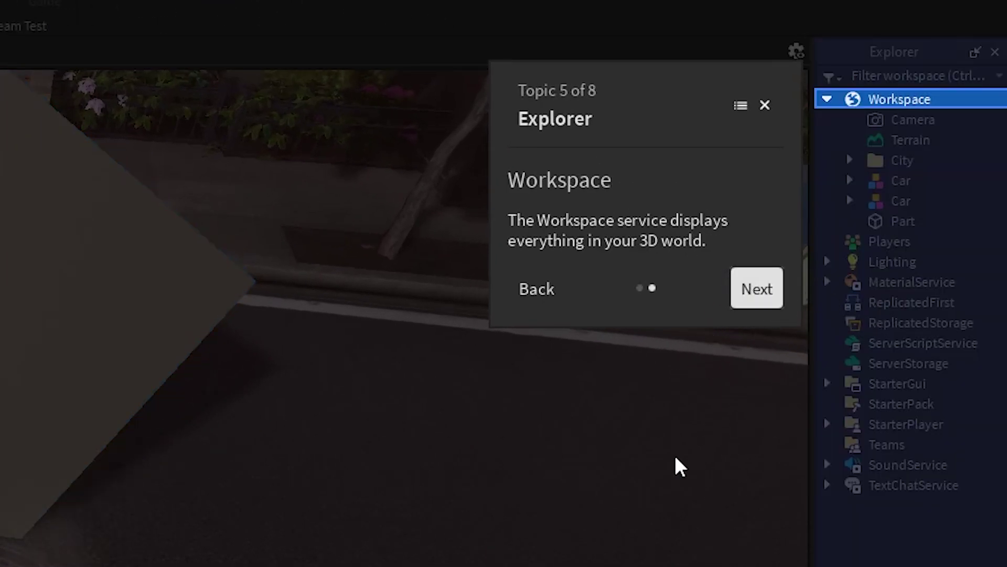
pyautogui.click(755, 299)
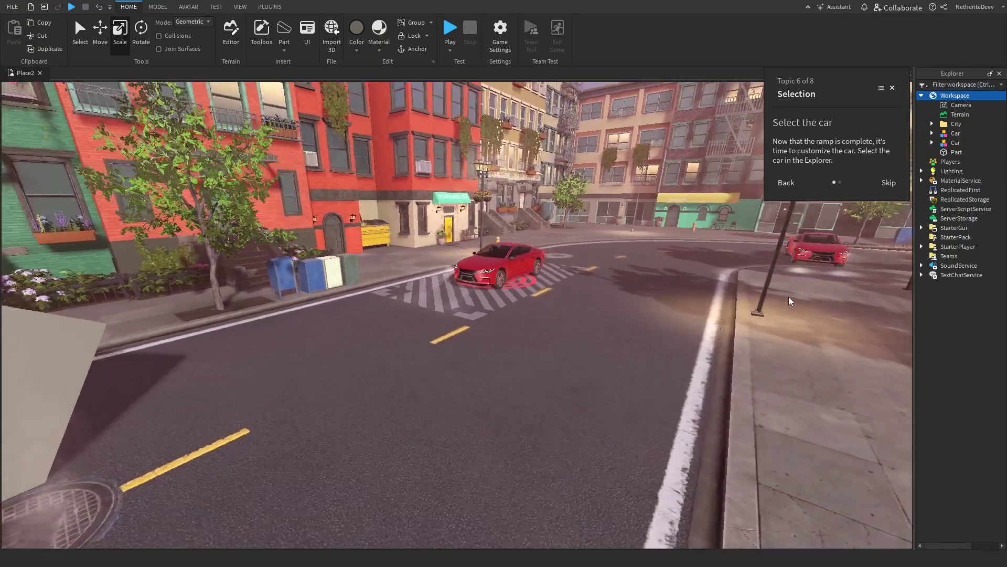
# Select the second Car model under Workspace and focus the camera on it.
pyautogui.press('w')
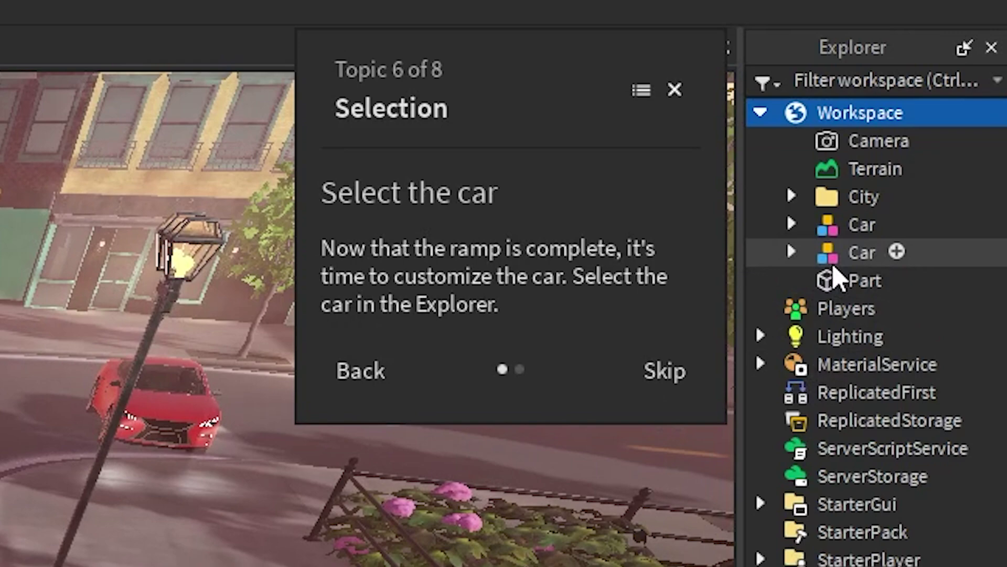
pyautogui.click(834, 262)
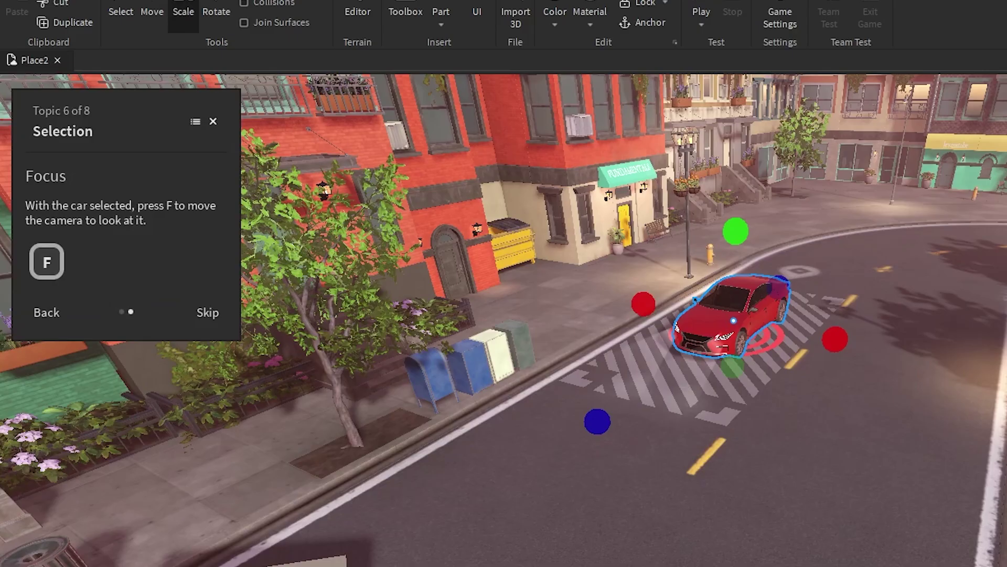
pyautogui.press('f')
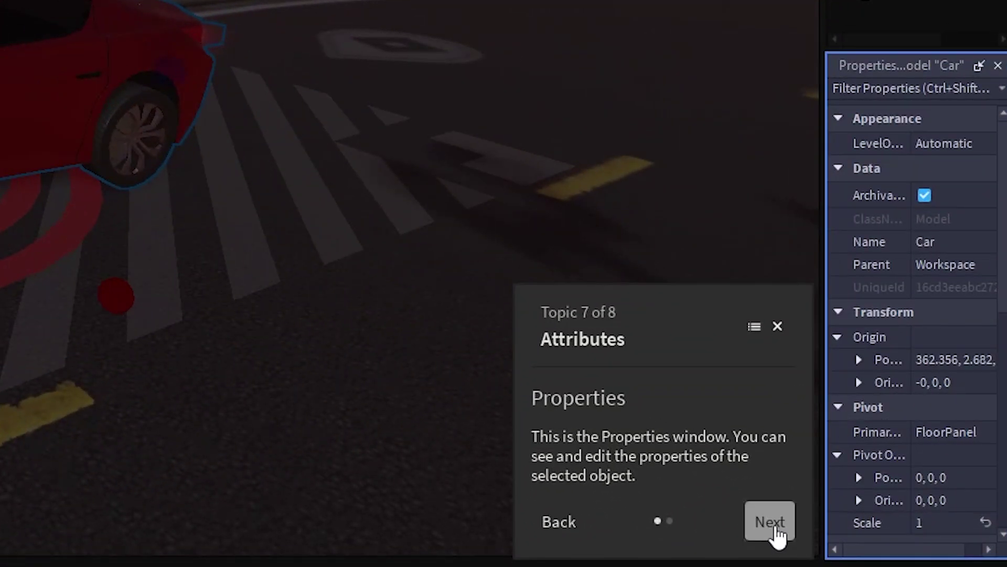
pyautogui.click(767, 525)
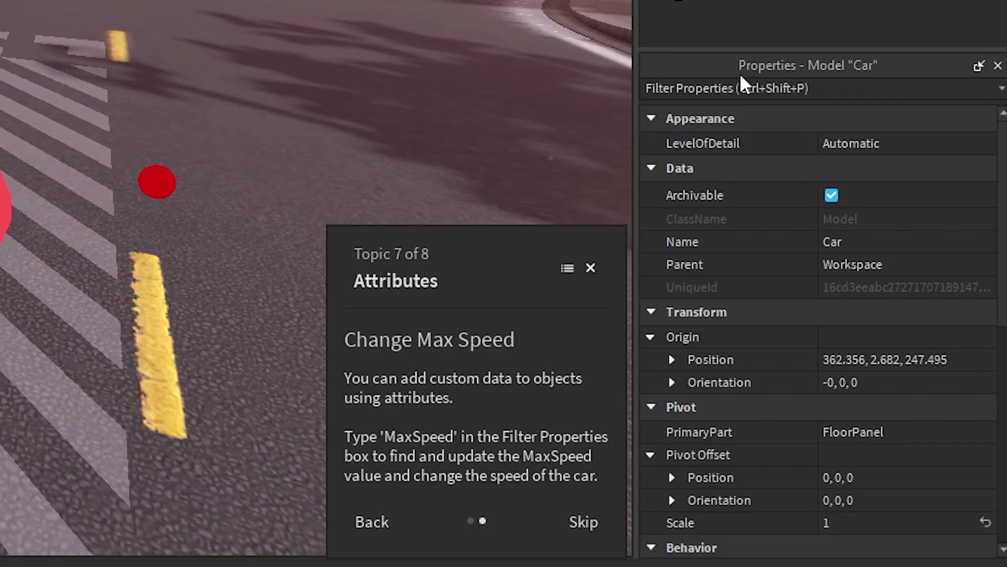
pyautogui.click(745, 84)
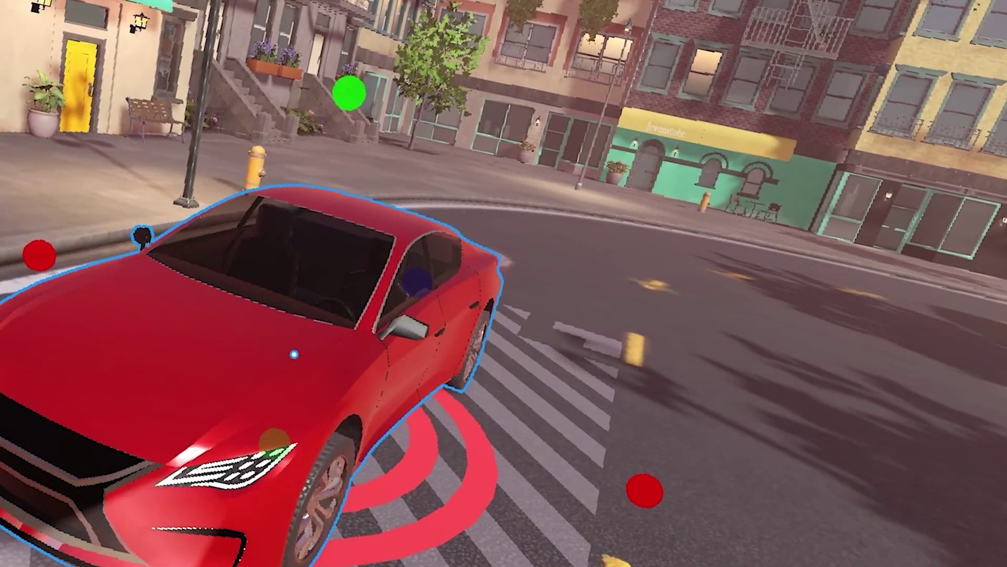
pyautogui.write('max')
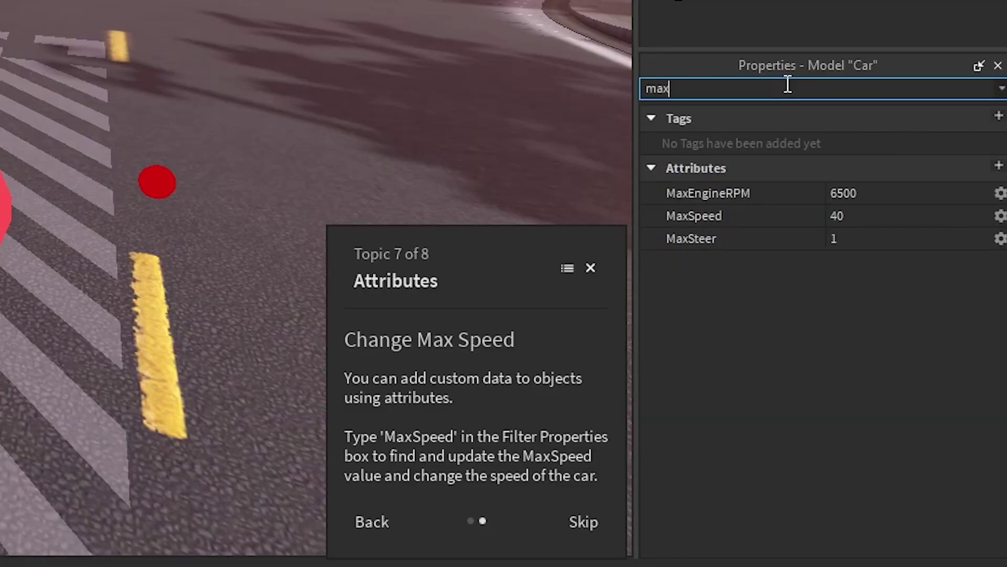
pyautogui.click(867, 197)
pyautogui.click(864, 212)
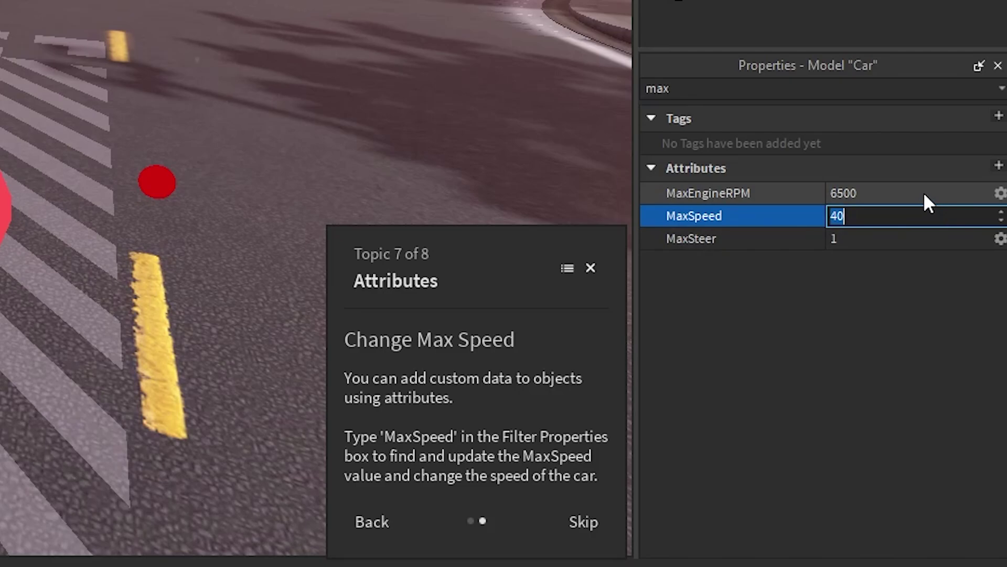
pyautogui.write('80000000000000000000000000000')
pyautogui.press('Return')
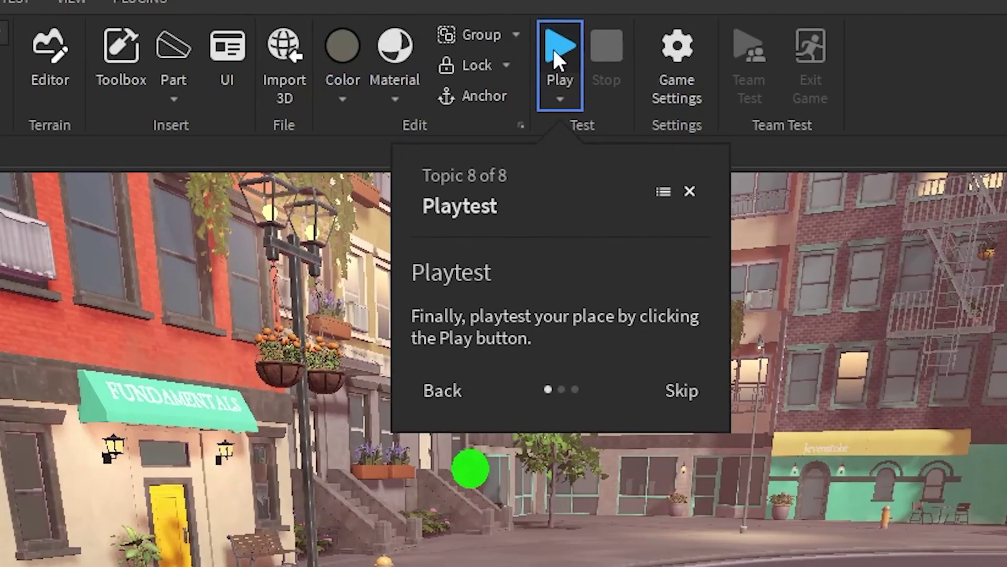
# Playtest the place and walk the avatar across the street to a red car.
pyautogui.click(557, 52)
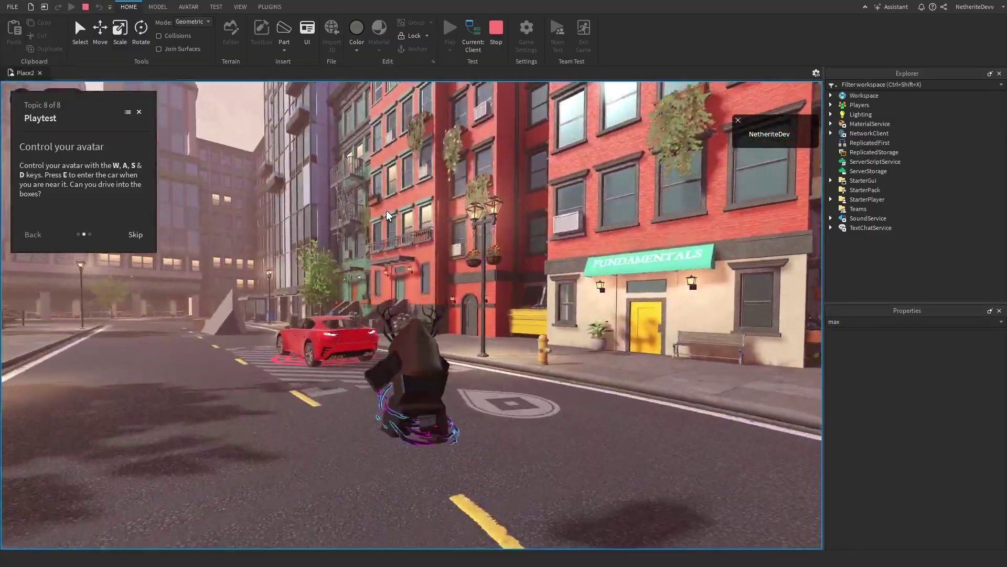
pyautogui.press('w')
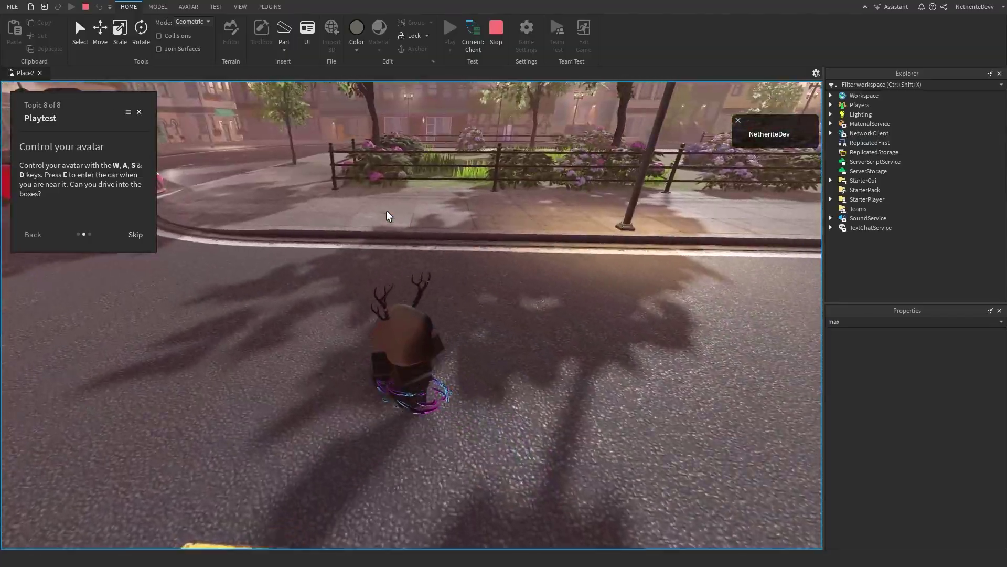
pyautogui.press('w')
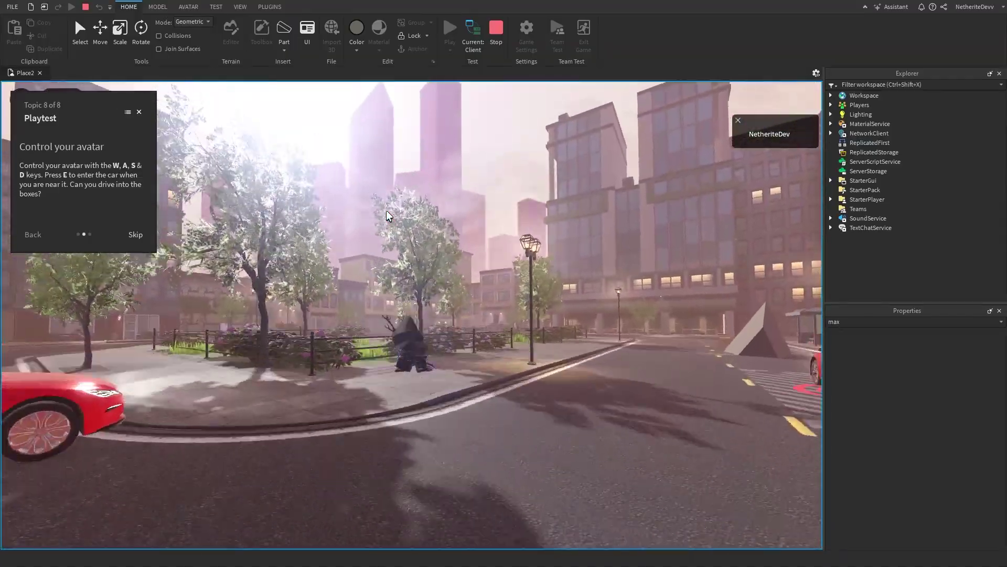
pyautogui.press('w')
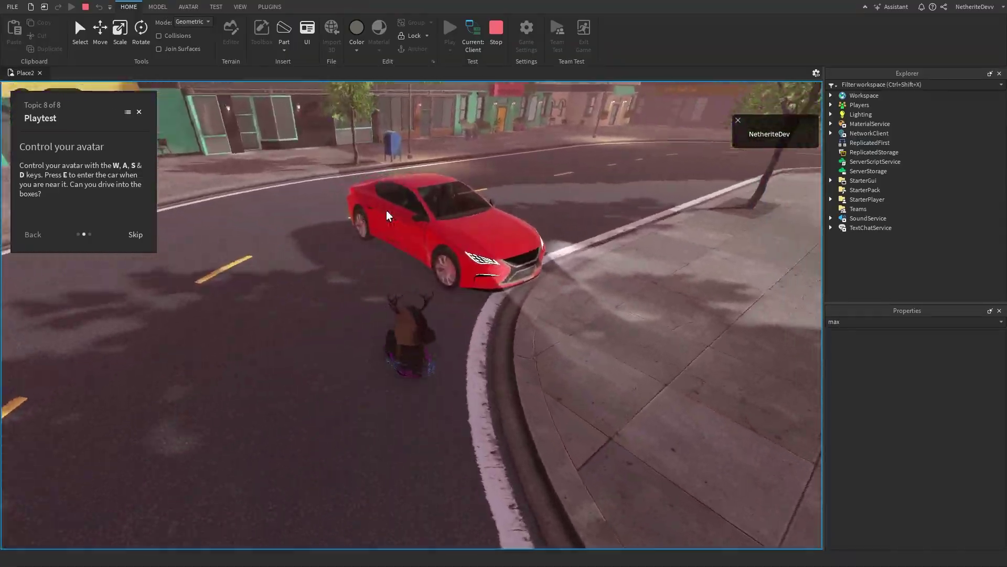
# Walk the avatar up to the red car, get in and drive it along the street beside the park.
pyautogui.press('w')
pyautogui.press('e')
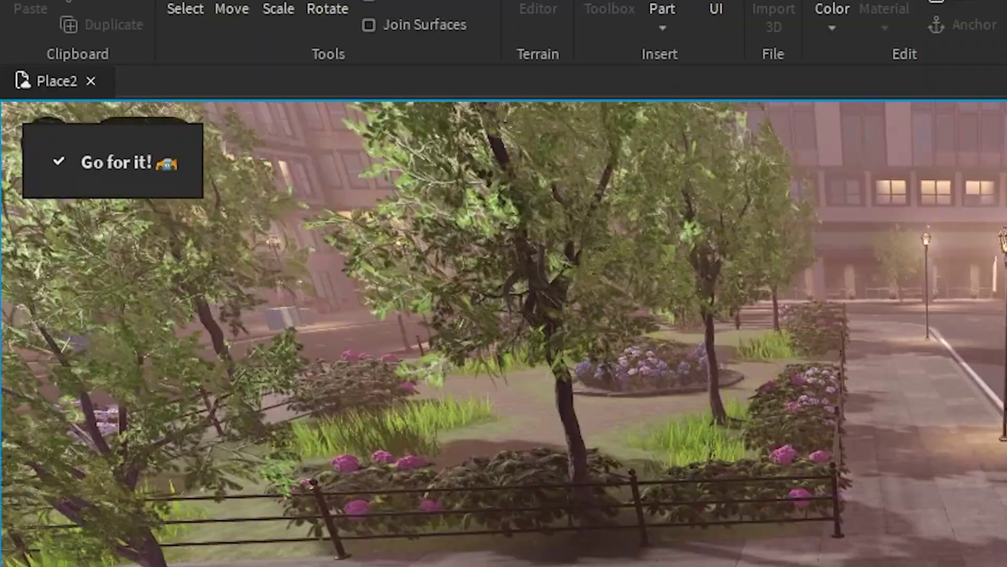
pyautogui.press('w')
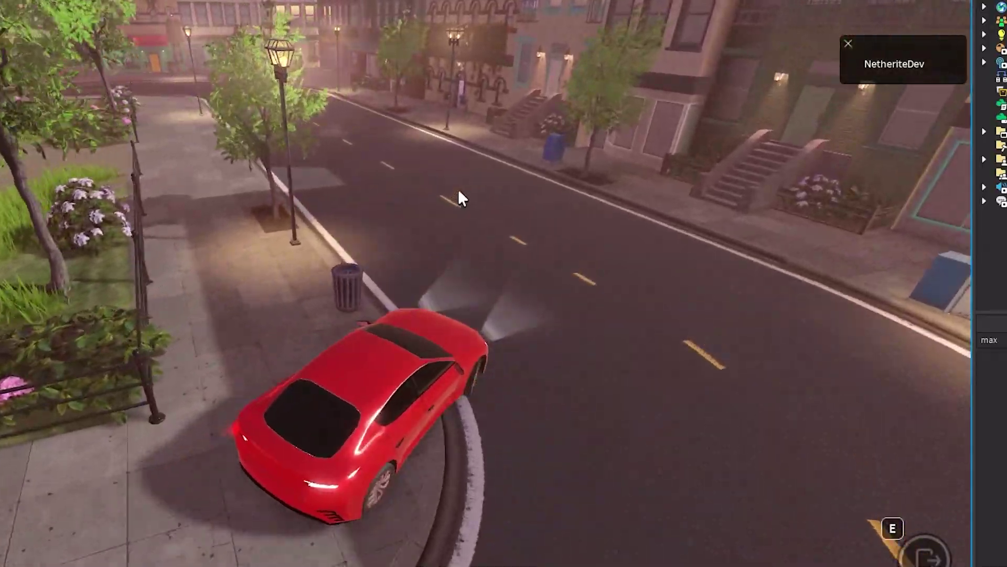
pyautogui.press('w')
pyautogui.press('a')
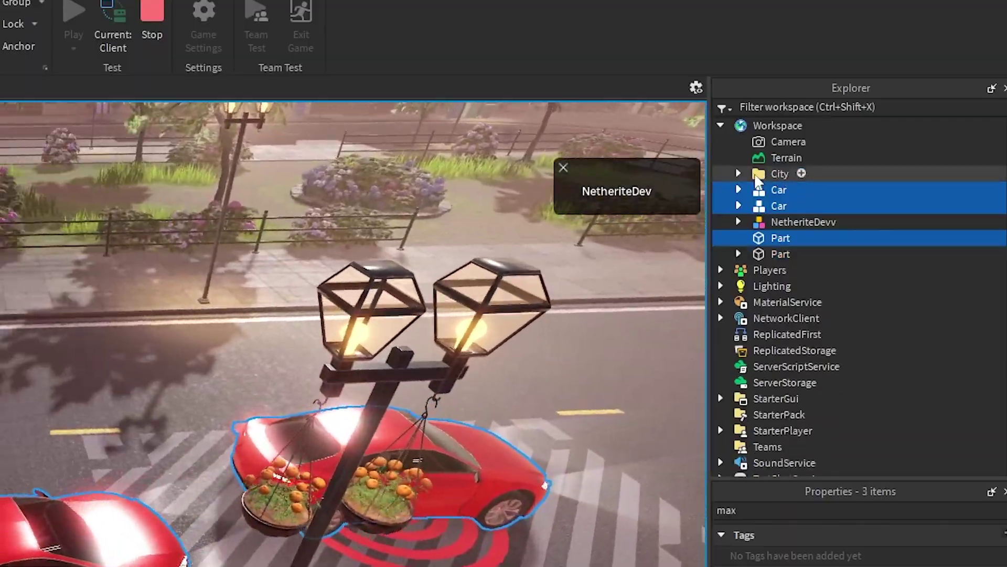
# Walk to the car parked on the target markings, then test-drive it past the ramp and around the city streets.
pyautogui.press('w')
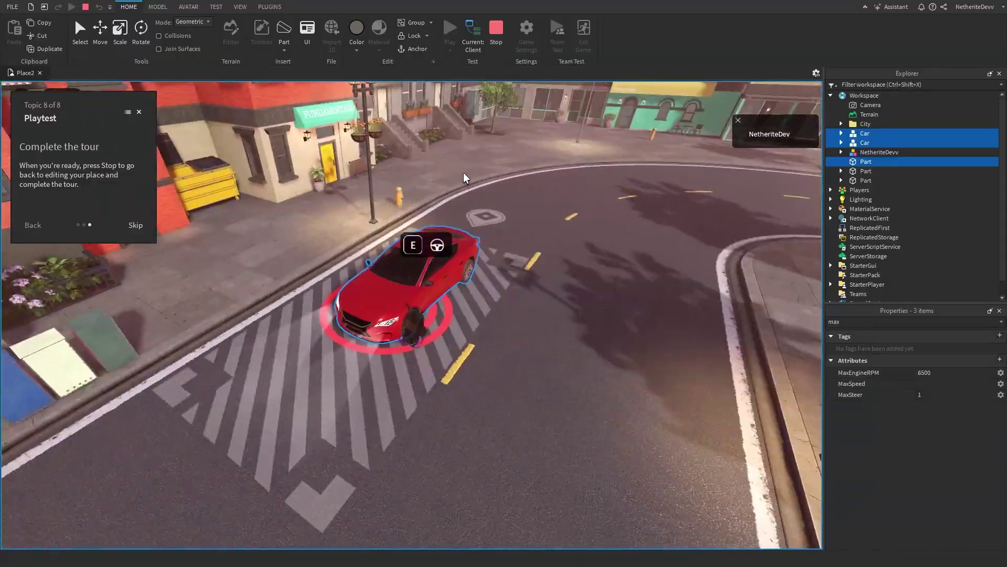
pyautogui.press('w')
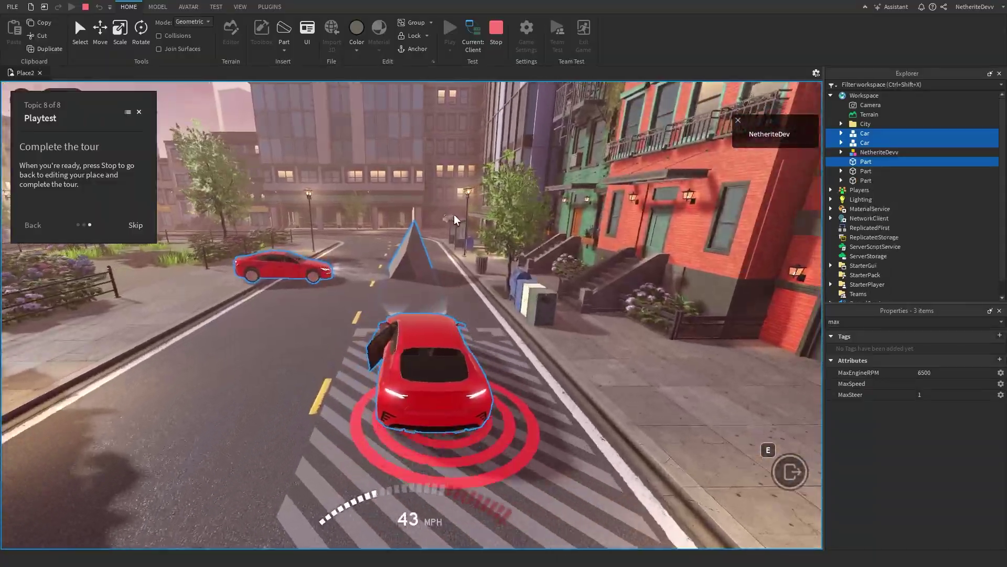
pyautogui.press('w')
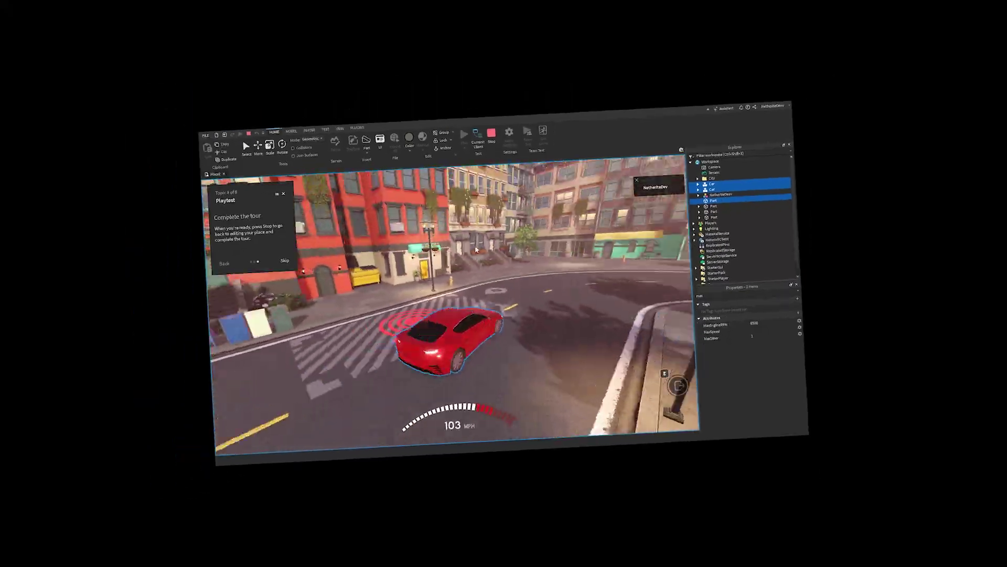
pyautogui.press('w')
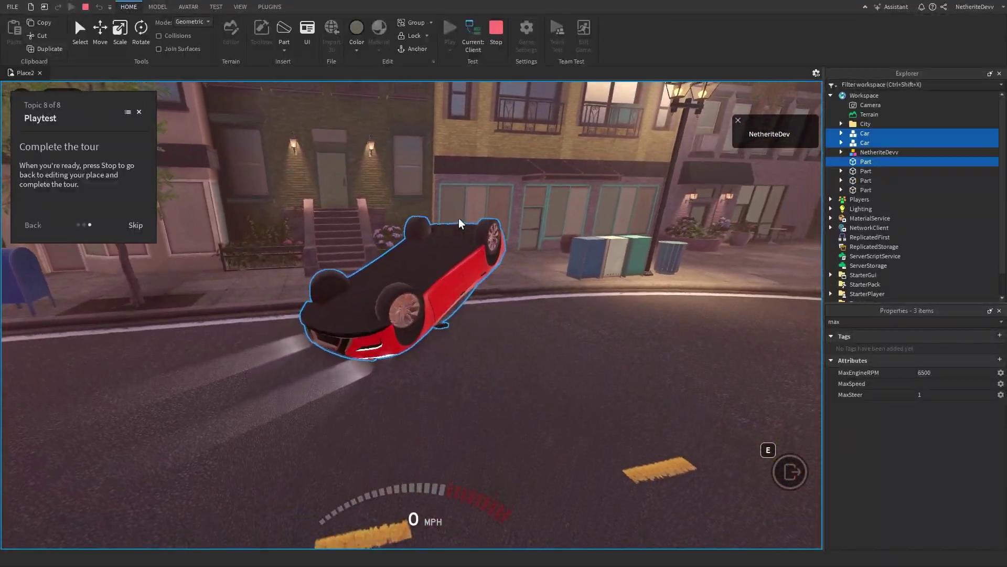
pyautogui.press('space')
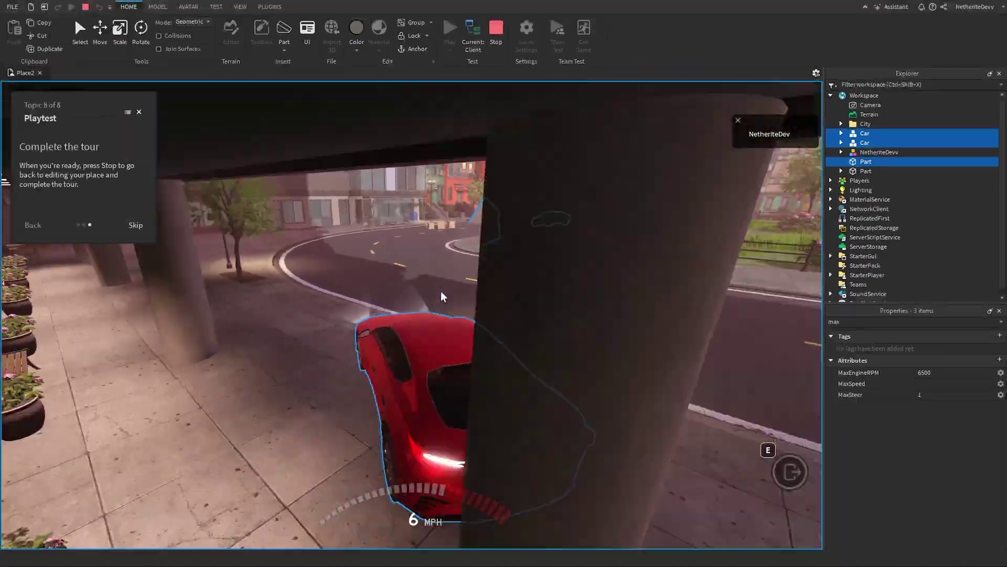
pyautogui.press('w')
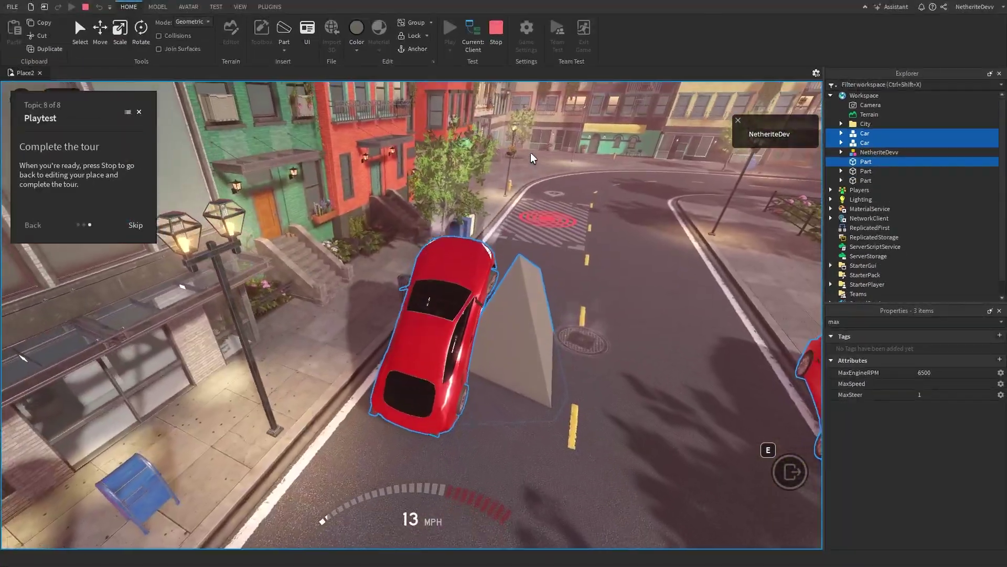
pyautogui.press('w')
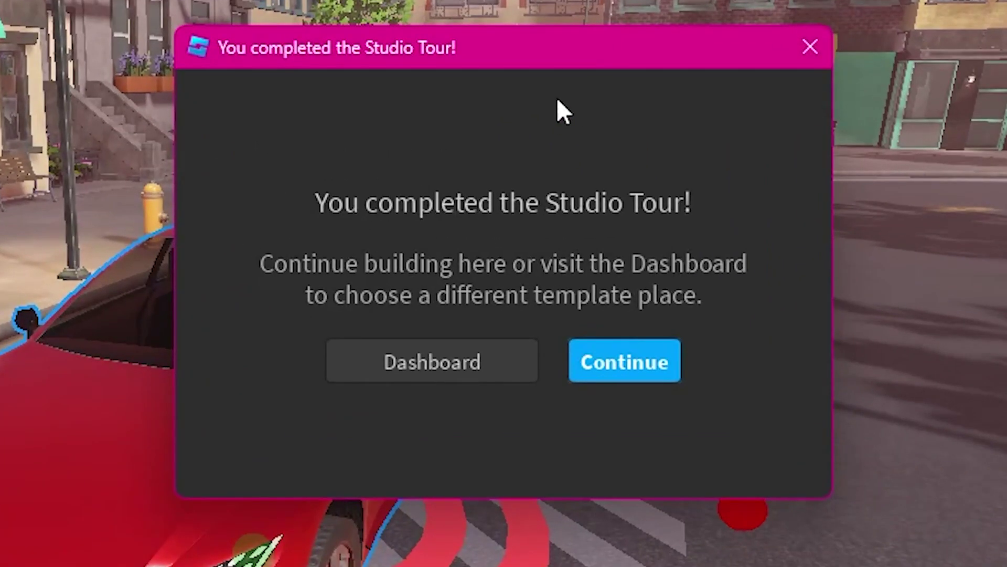
# Move the tour completion dialog aside and choose to continue building in this place.
pyautogui.moveTo(588, 71); pyautogui.dragTo(701, 66)
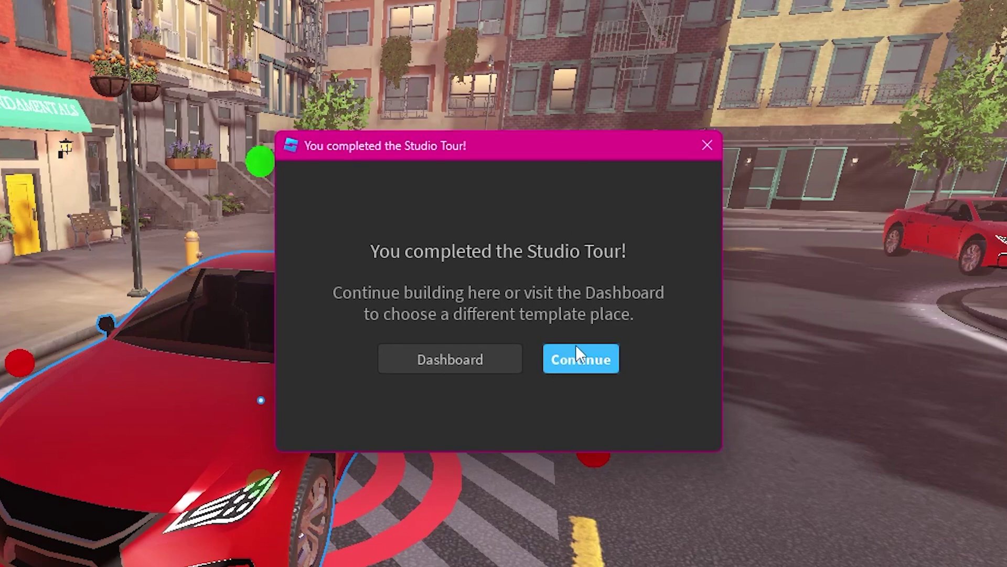
pyautogui.click(580, 354)
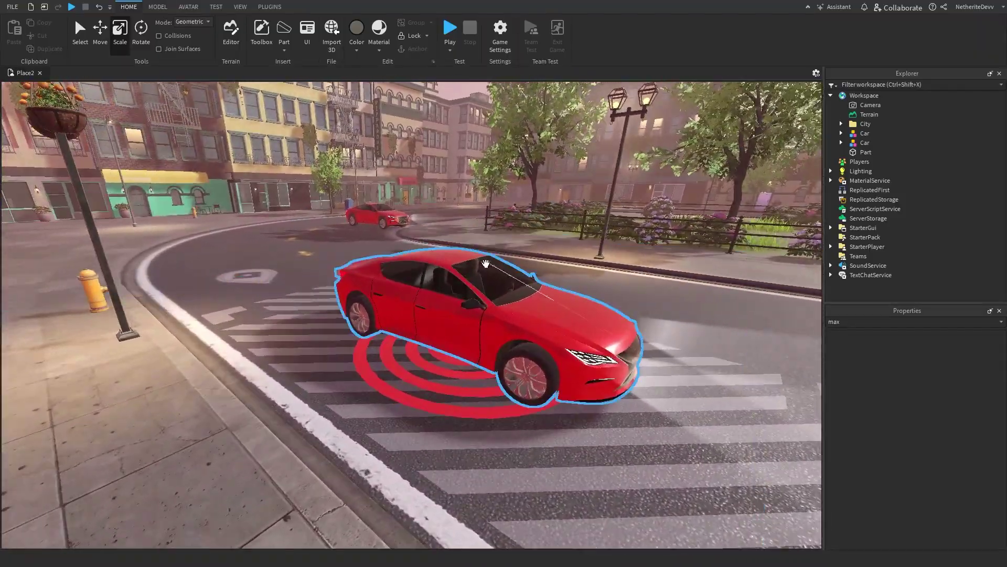
# Rotate the ramp part and reshape it into a wider, lower ramp on the road in front of the red car.
pyautogui.click(472, 283)
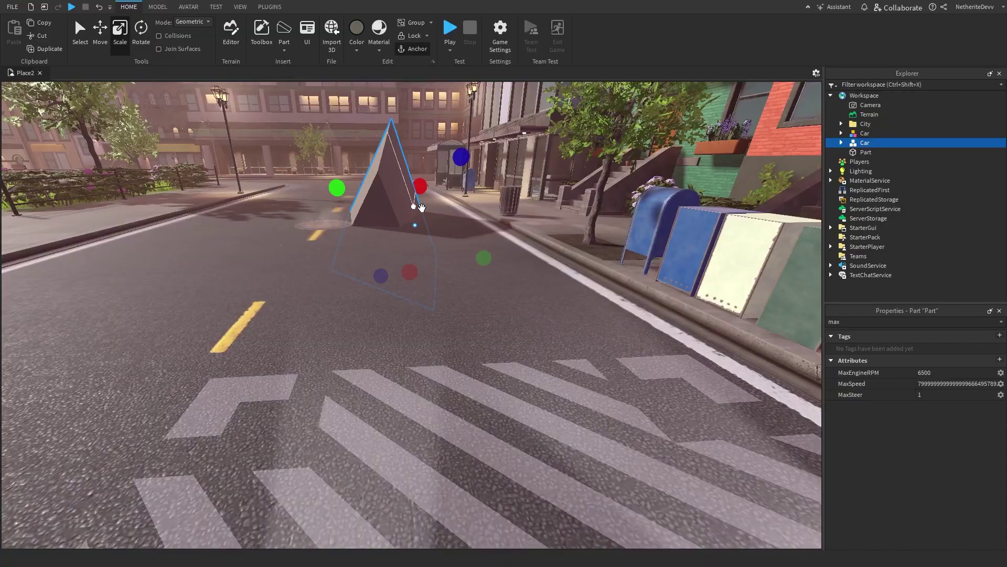
pyautogui.hotkey('ctrl', '4')
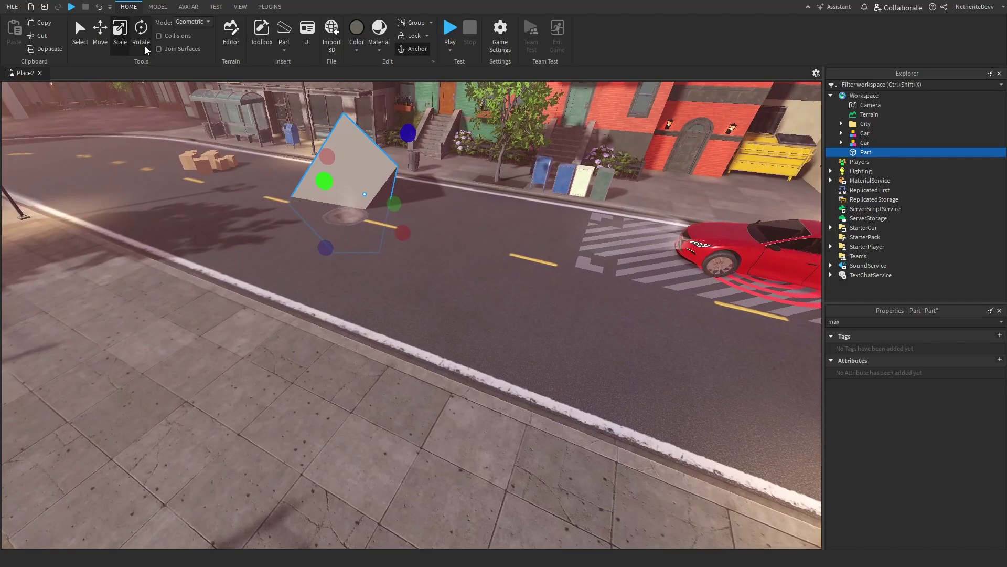
pyautogui.moveTo(414, 145); pyautogui.dragTo(426, 200)
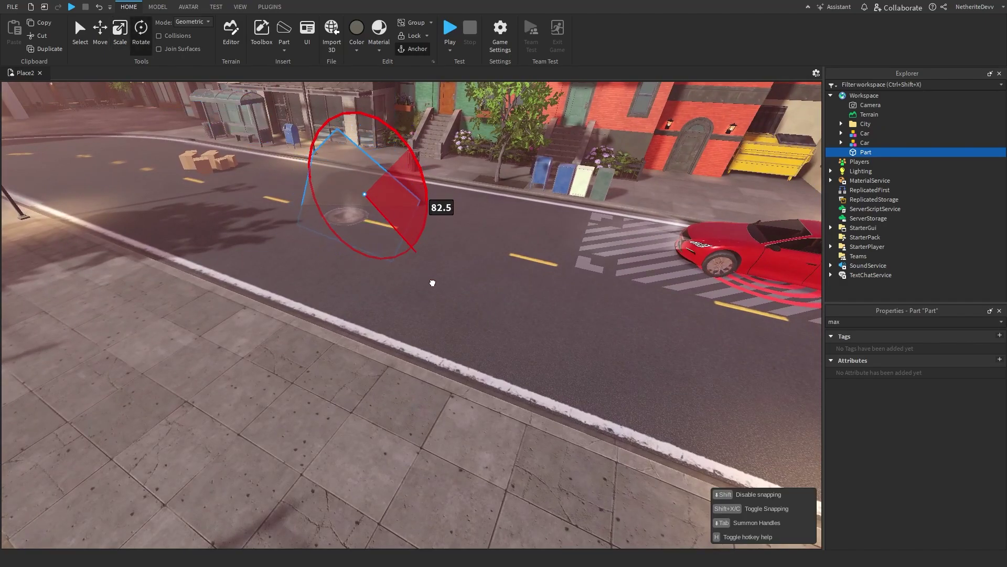
pyautogui.moveTo(298, 373); pyautogui.dragTo(224, 332)
pyautogui.hotkey('ctrl', '3')
pyautogui.moveTo(225, 332); pyautogui.dragTo(523, 273, button='right')
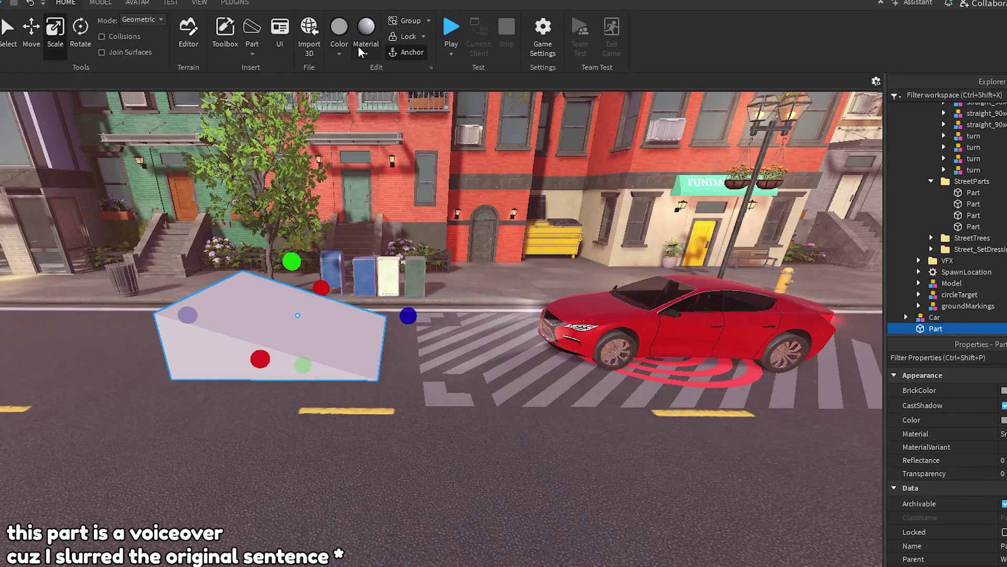
# Color the ramp part dark brown and browse the available materials for it.
pyautogui.click(356, 41)
pyautogui.click(393, 256)
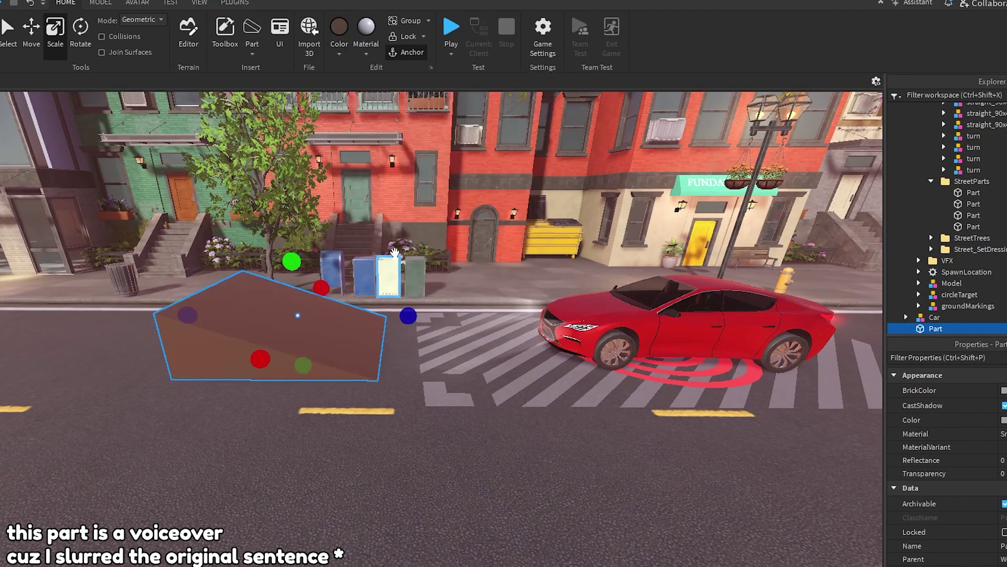
pyautogui.click(362, 50)
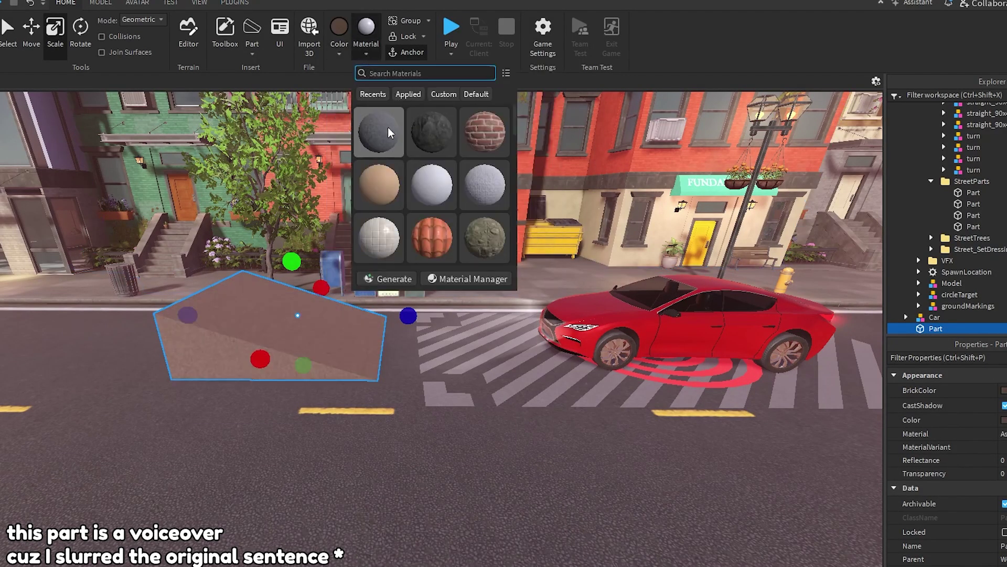
pyautogui.scroll(-2, 412, 129)
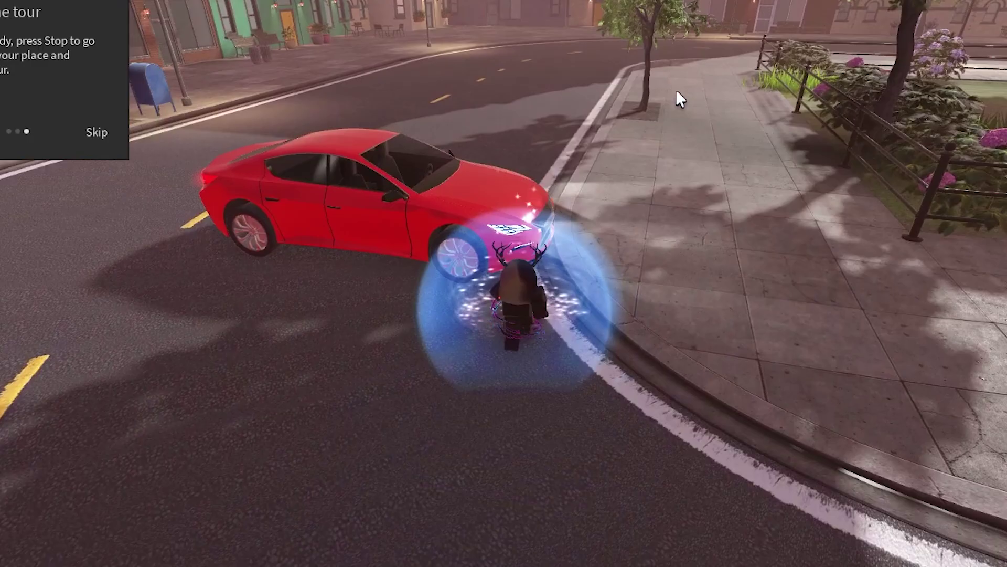
# Walk the avatar across the street in the playtest while viewing it from a low camera angle.
pyautogui.moveTo(676, 89); pyautogui.dragTo(725, 99, button='right')
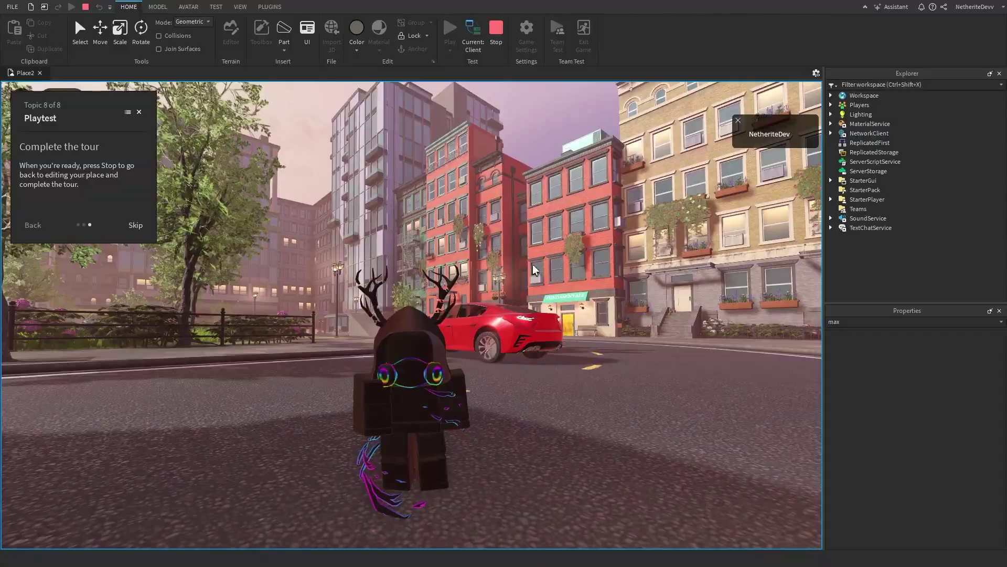
pyautogui.press('a')
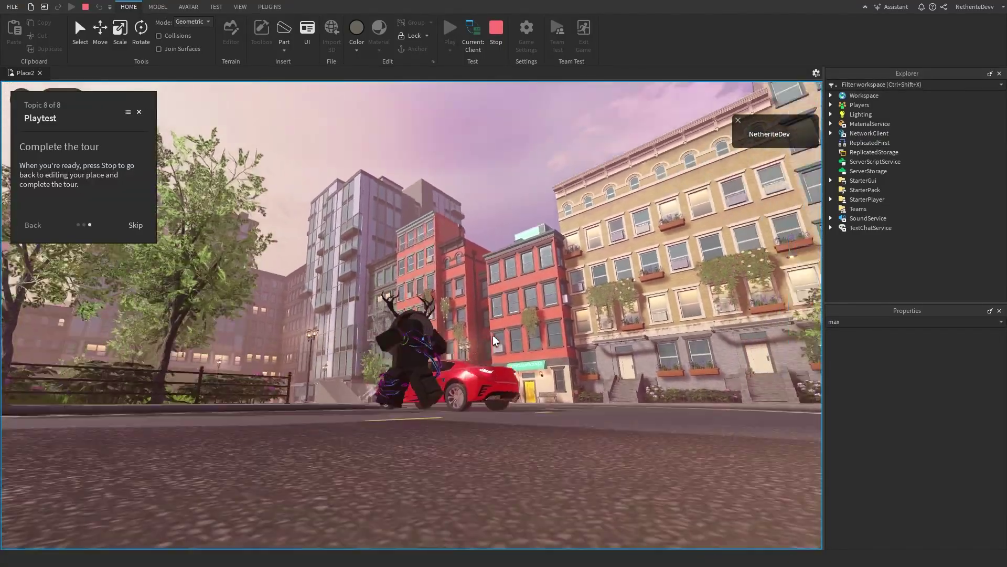
pyautogui.press('w')
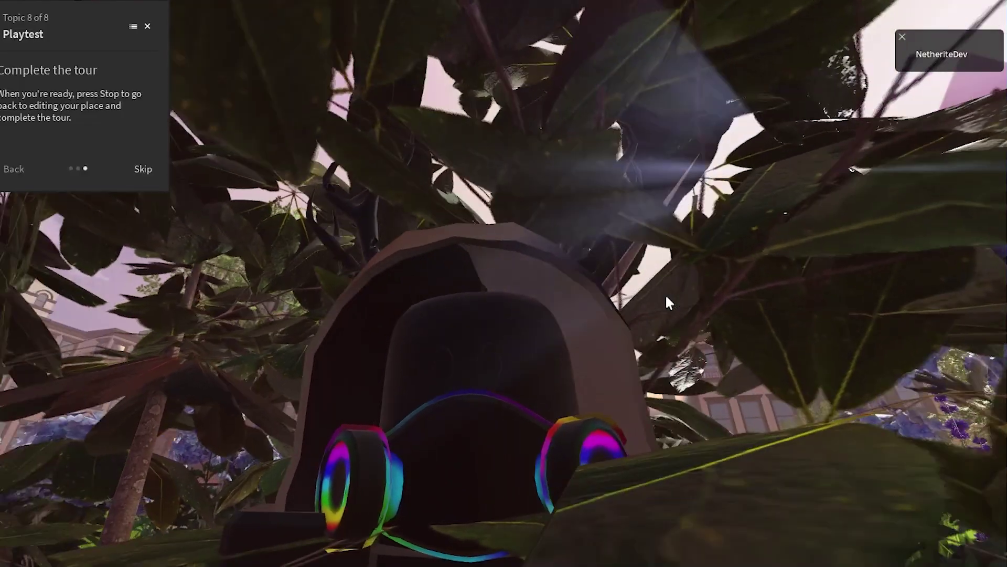